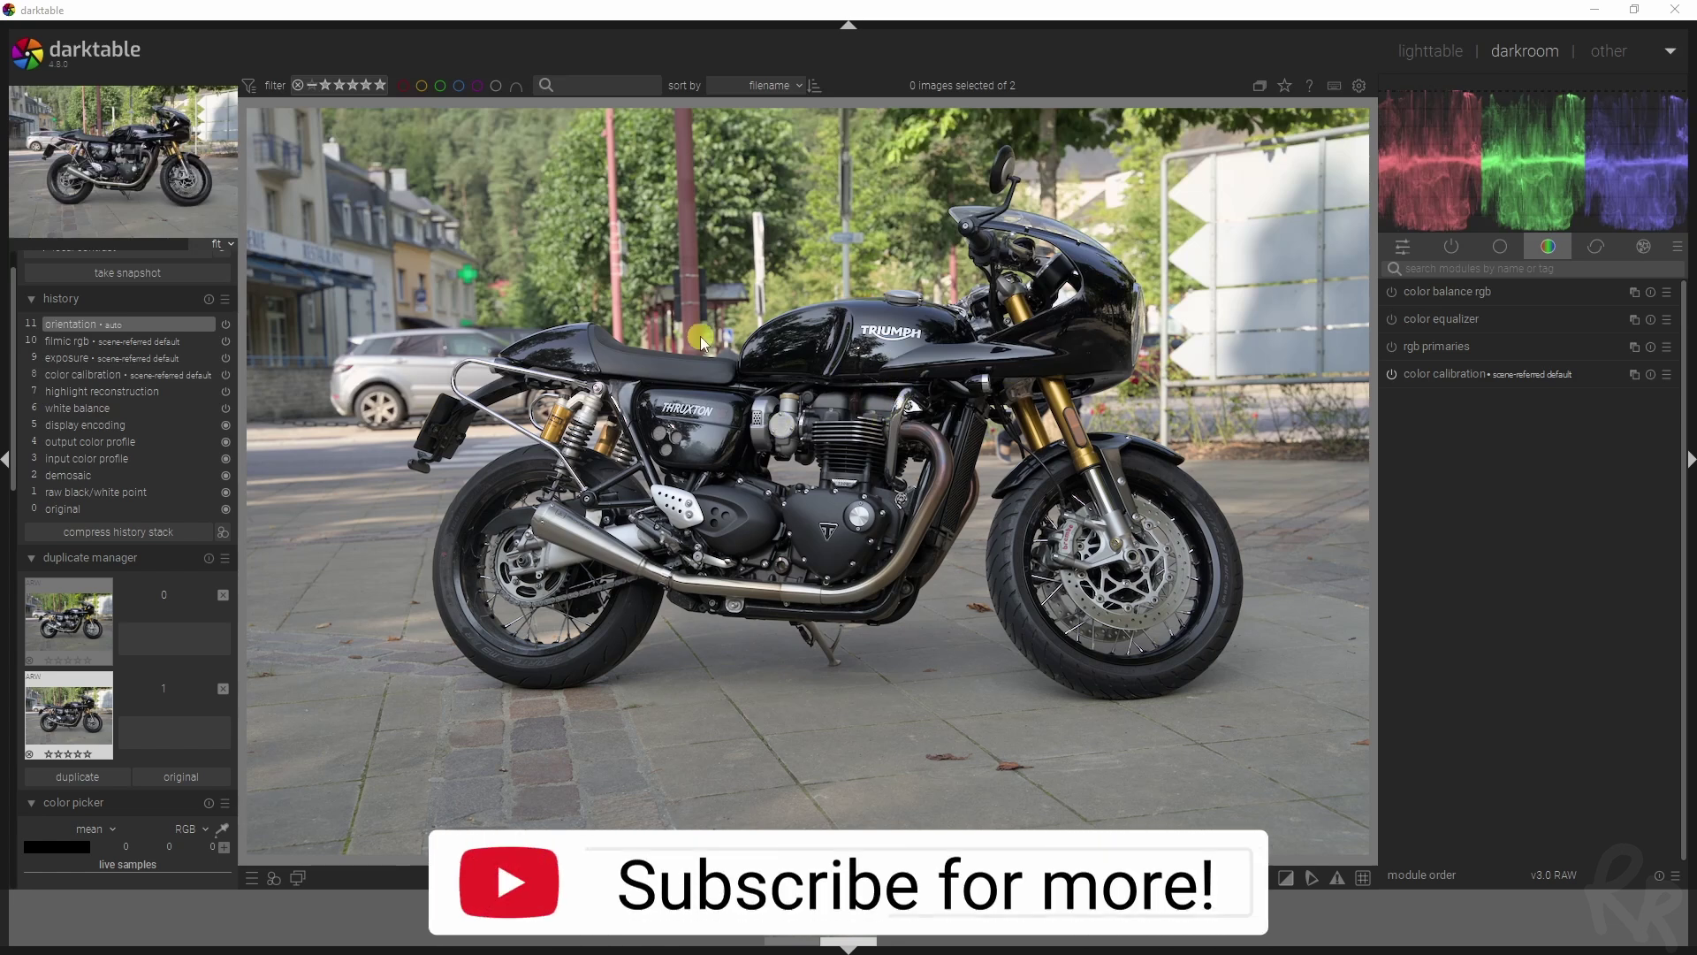
Find filmic rgb via the module search and raise its contrast from 1.000 to 1.101
{"action": "left_click", "coordinate": [1487, 270]}
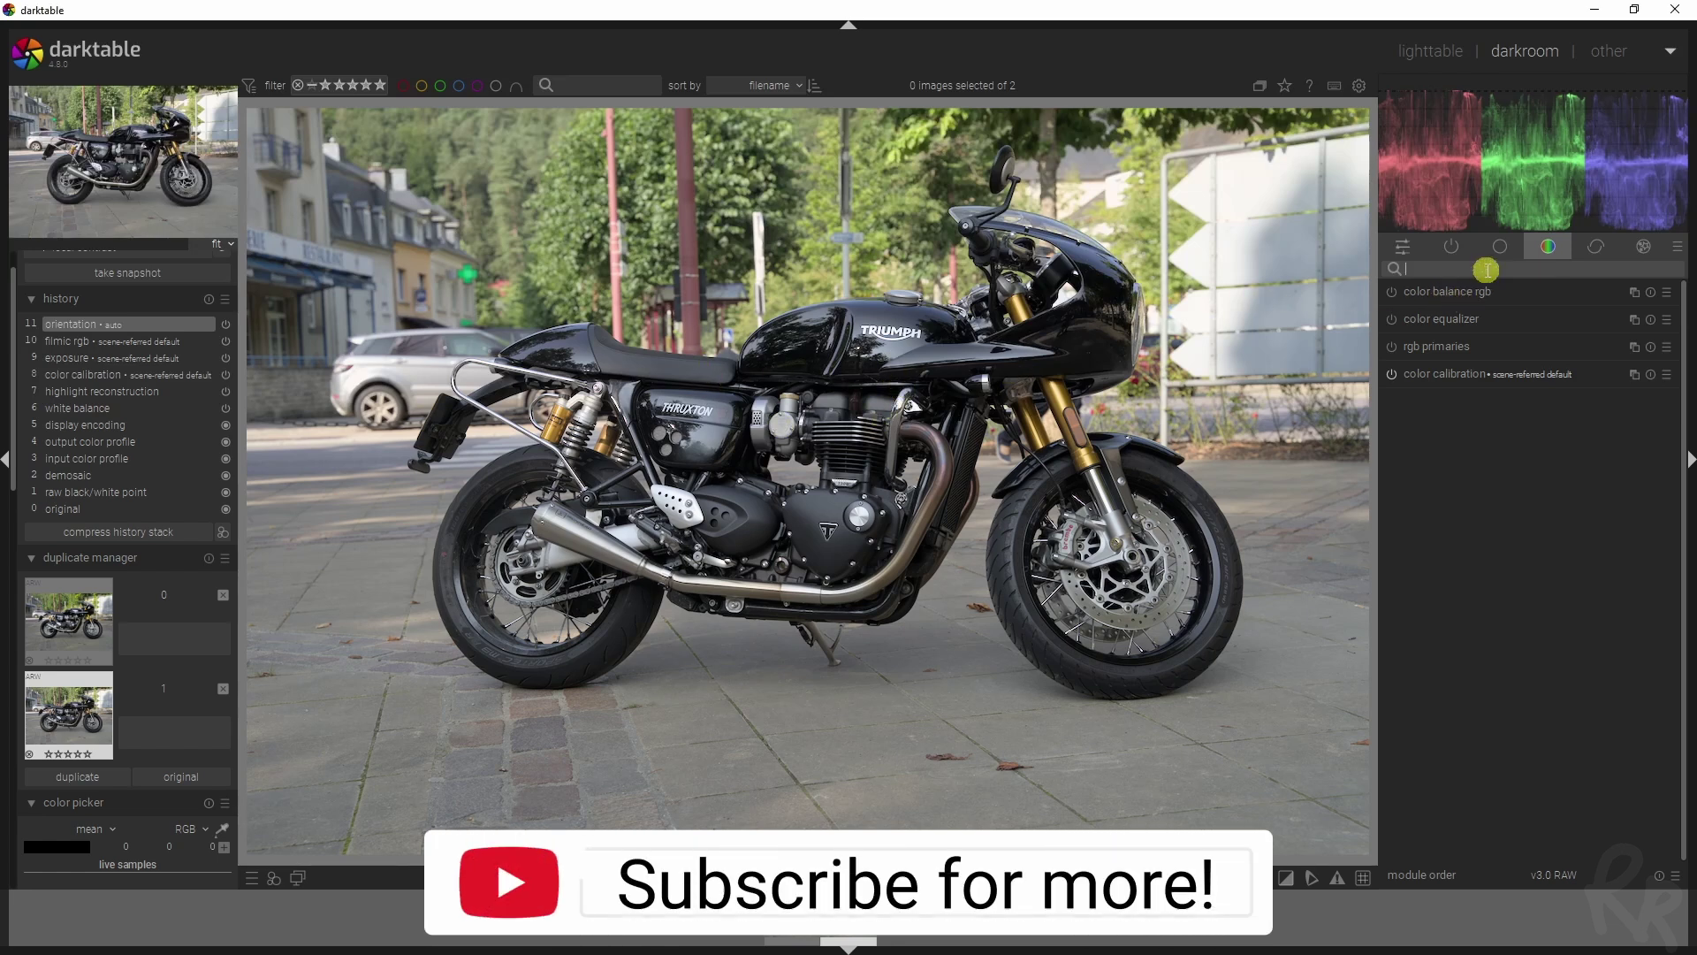
{"action": "type", "text": "film"}
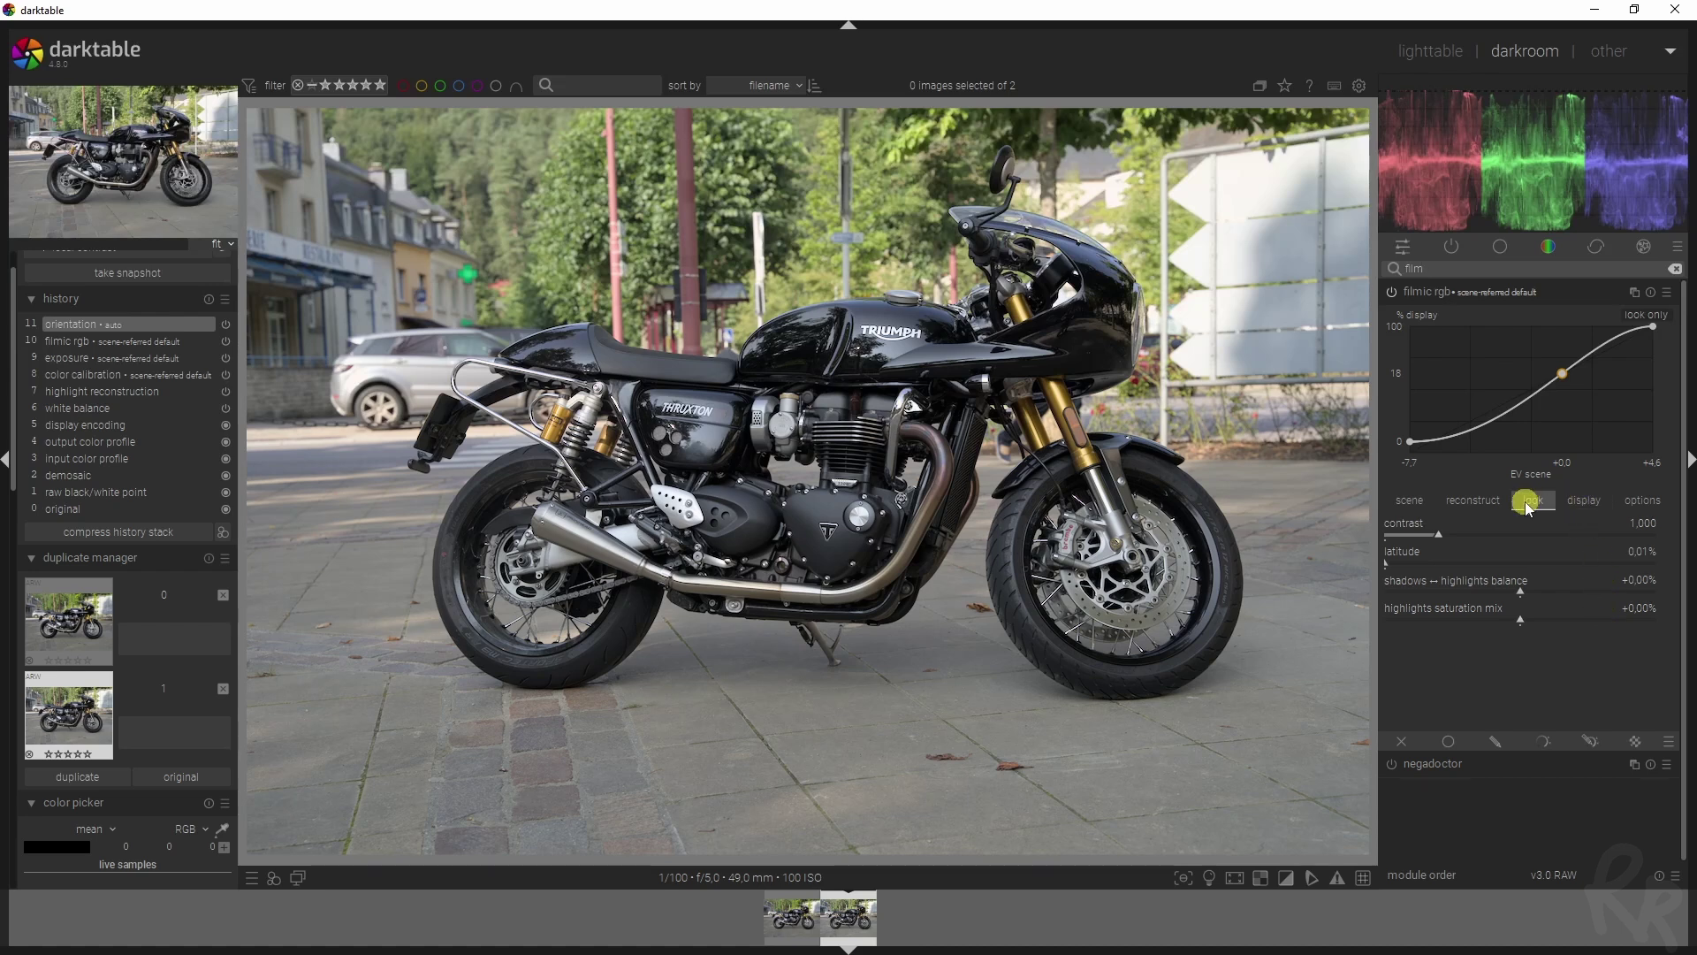
{"action": "left_click_drag", "start_coordinate": [1432, 536], "coordinate": [1450, 538]}
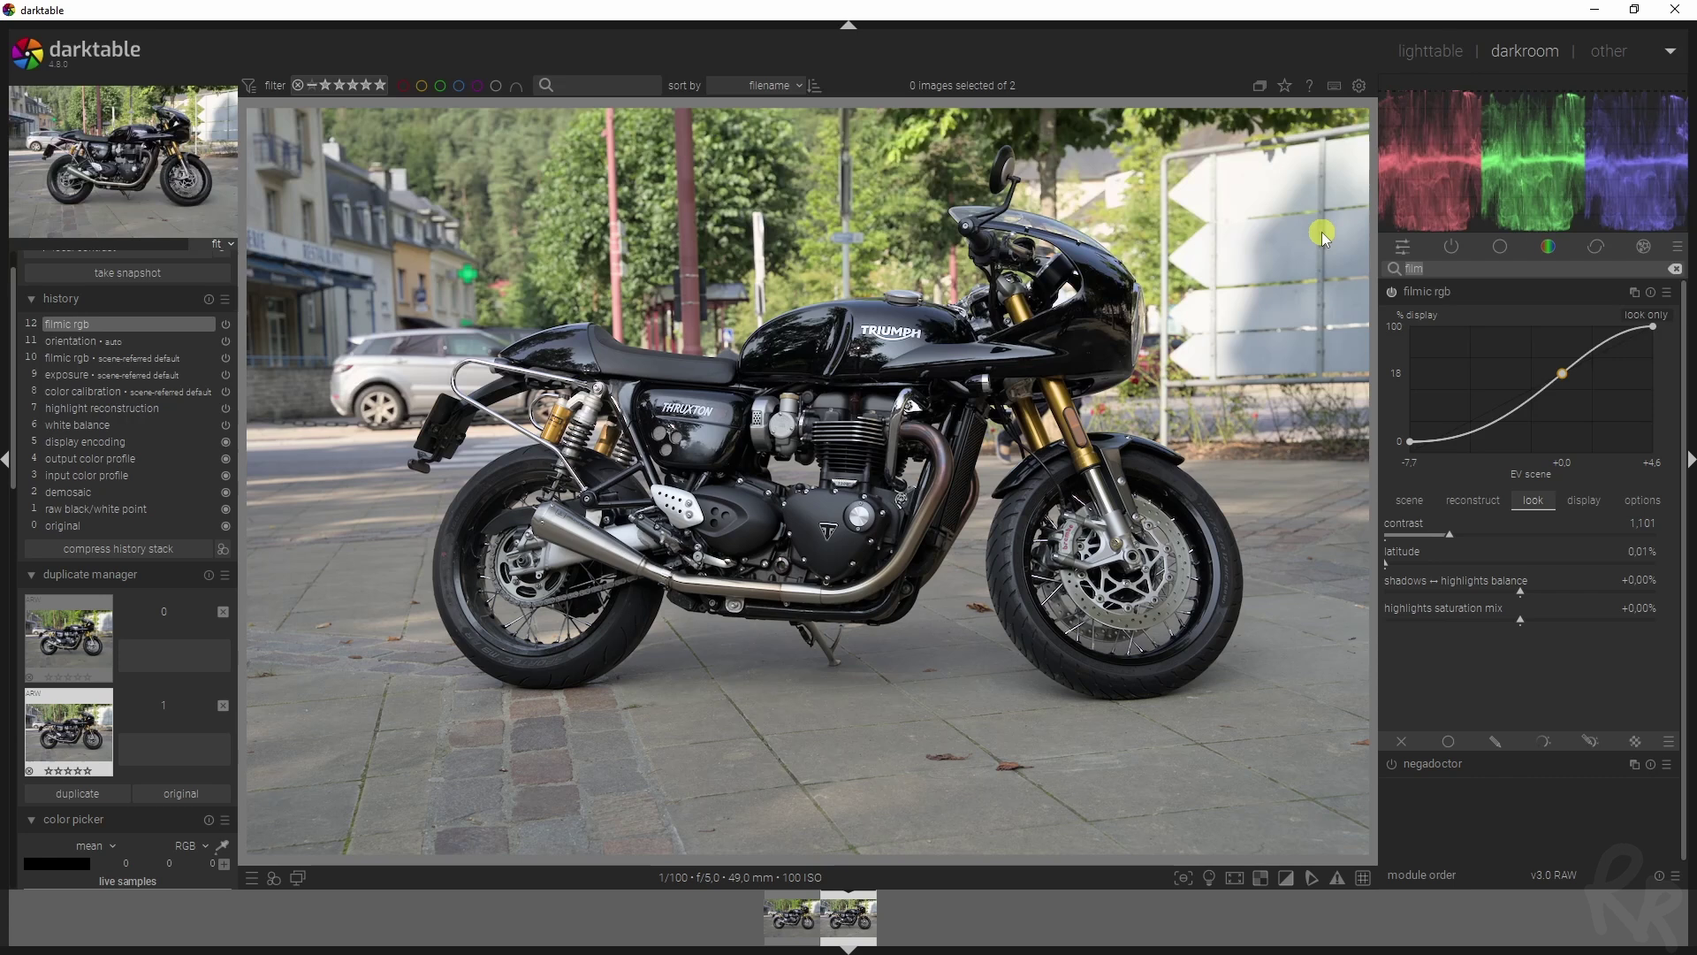
Find rgb primaries via module search, expand it and enable it with zero hue and purity values
{"action": "type", "text": "rgb"}
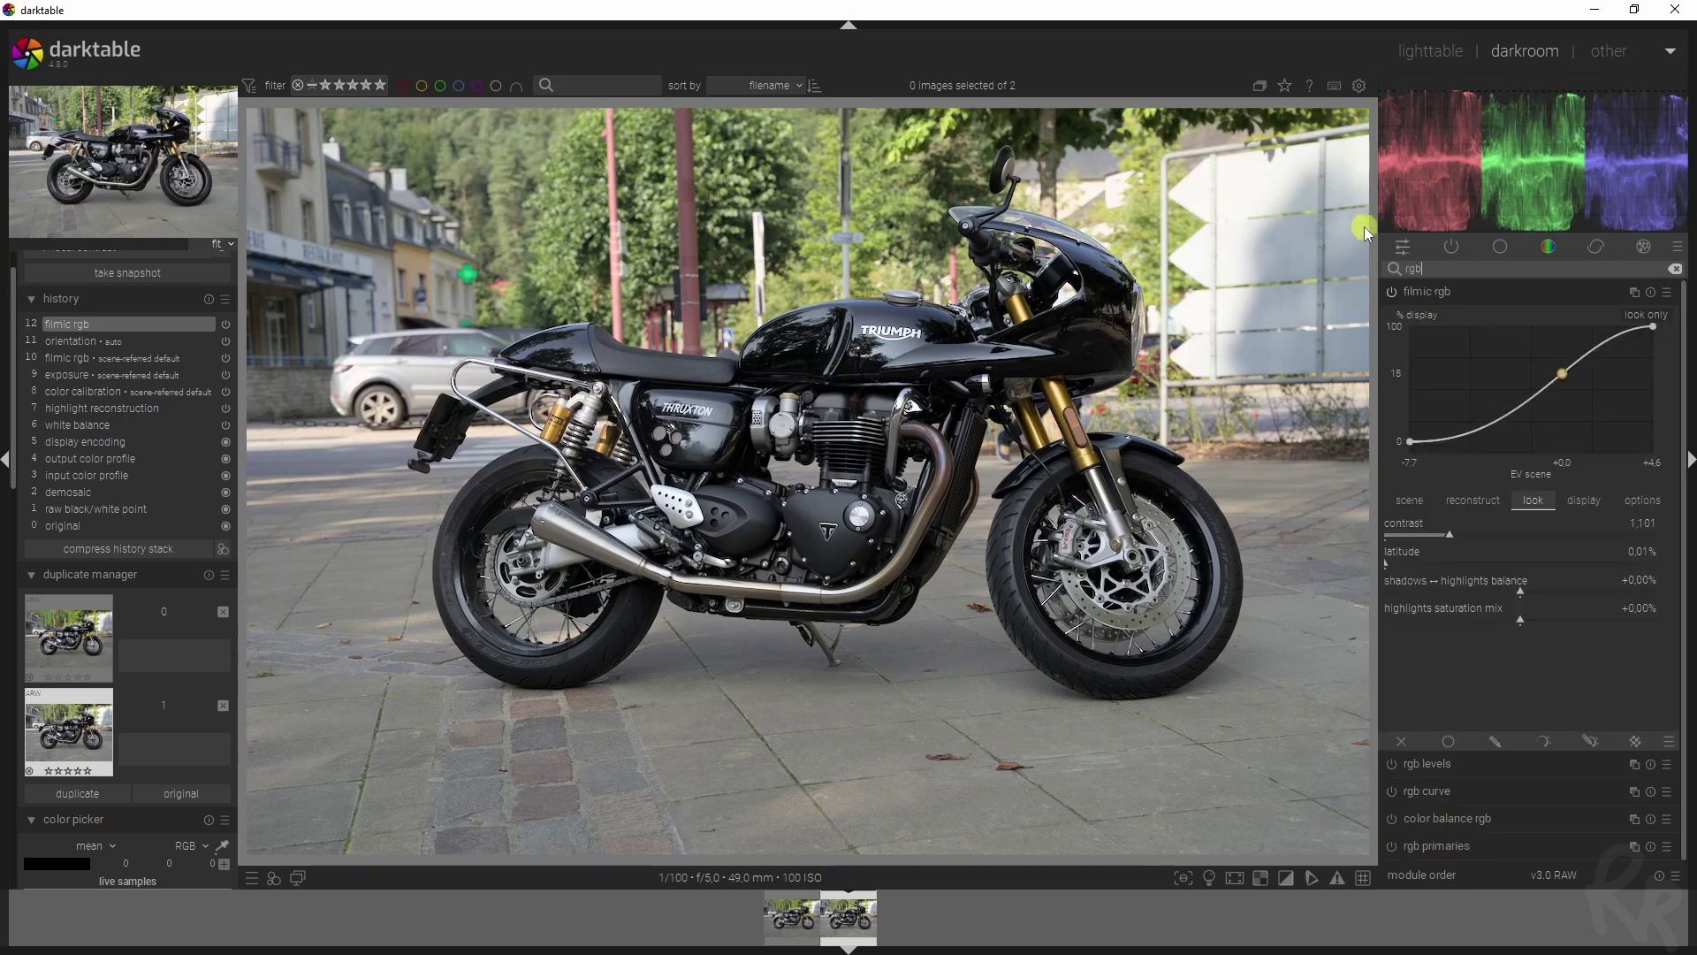
{"action": "type", "text": " primar"}
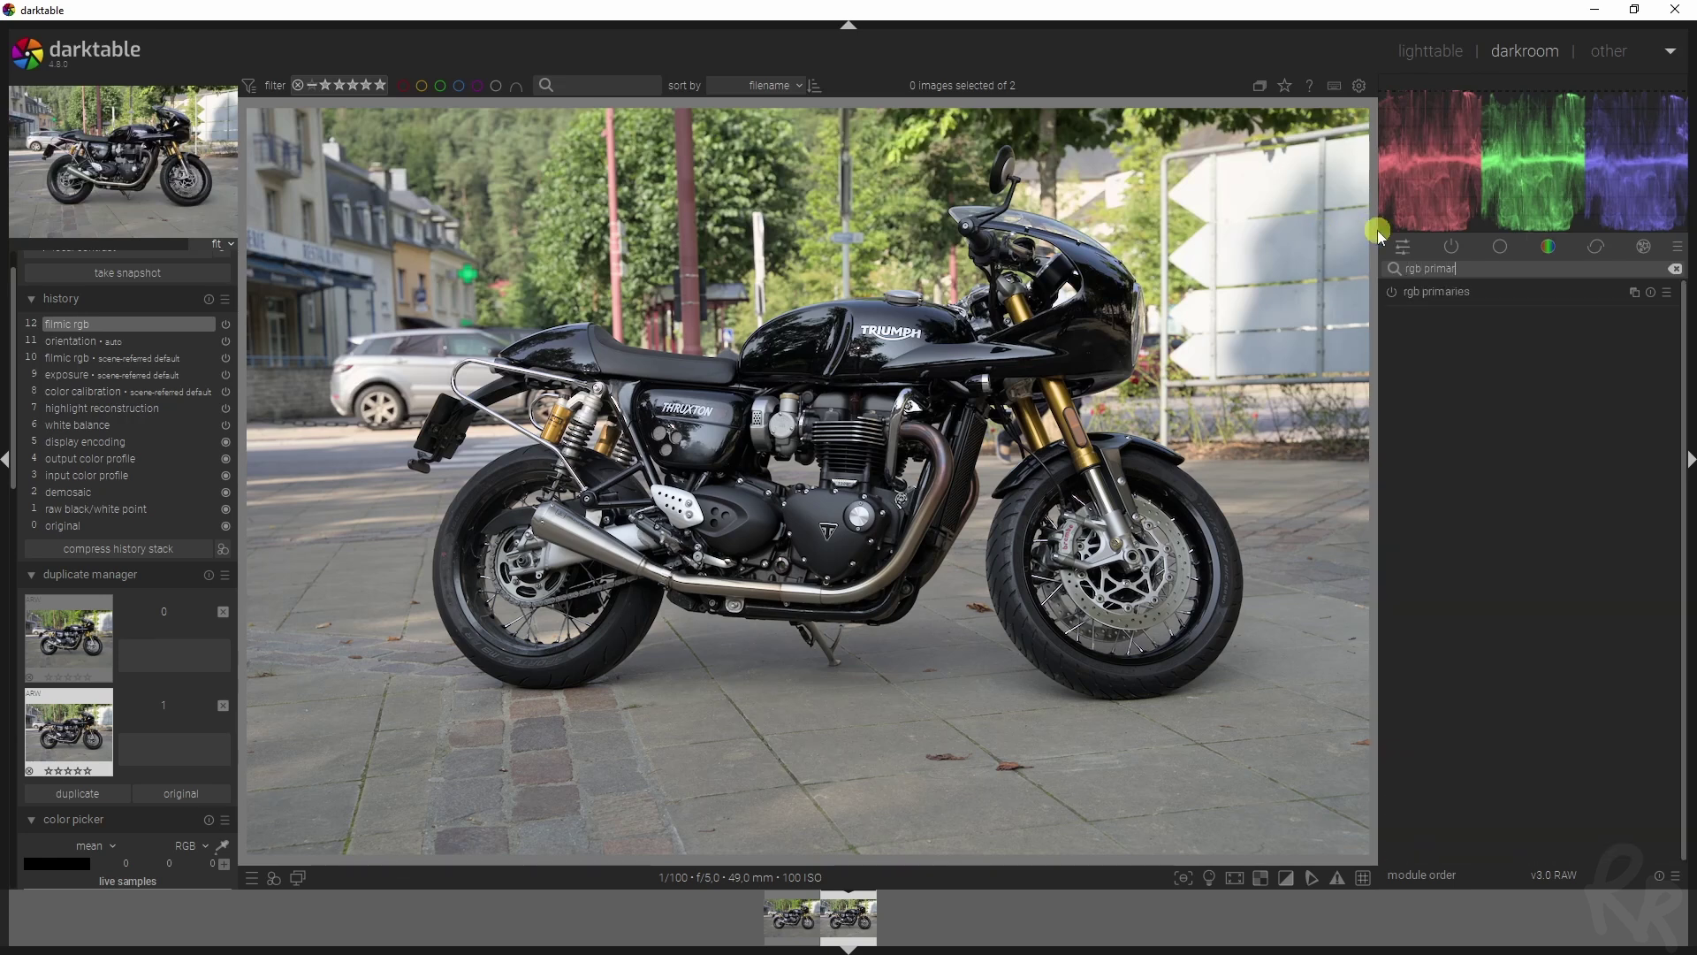
{"action": "left_click", "coordinate": [1443, 293]}
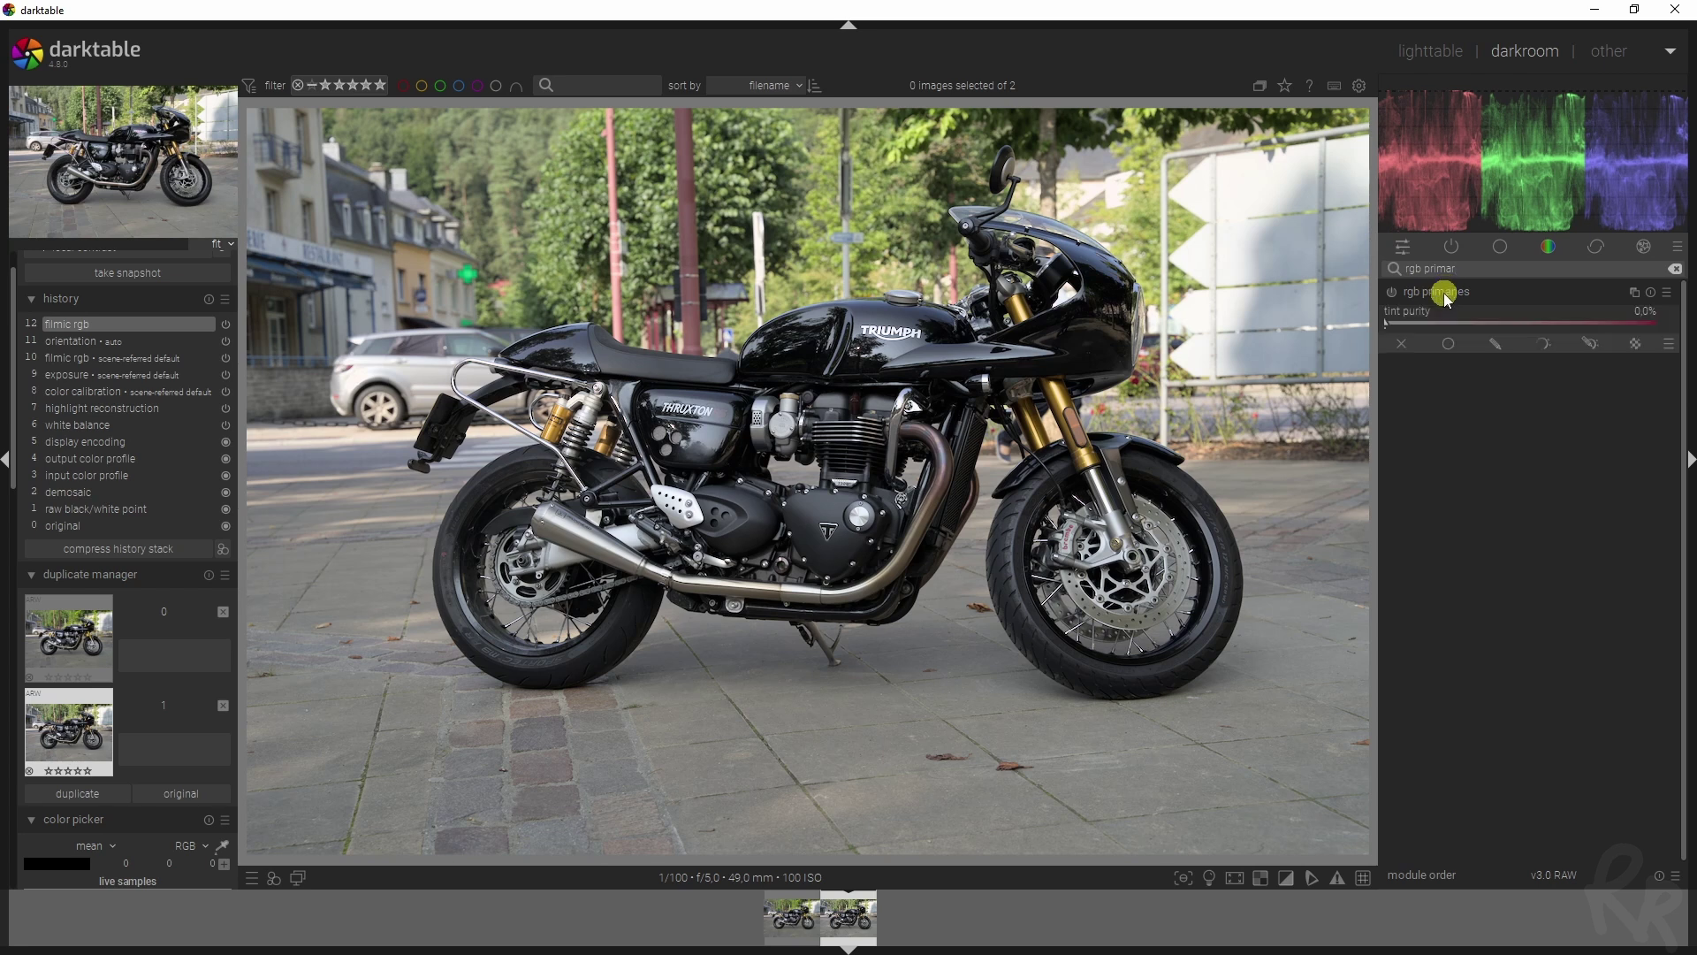
{"action": "left_click", "coordinate": [1390, 292]}
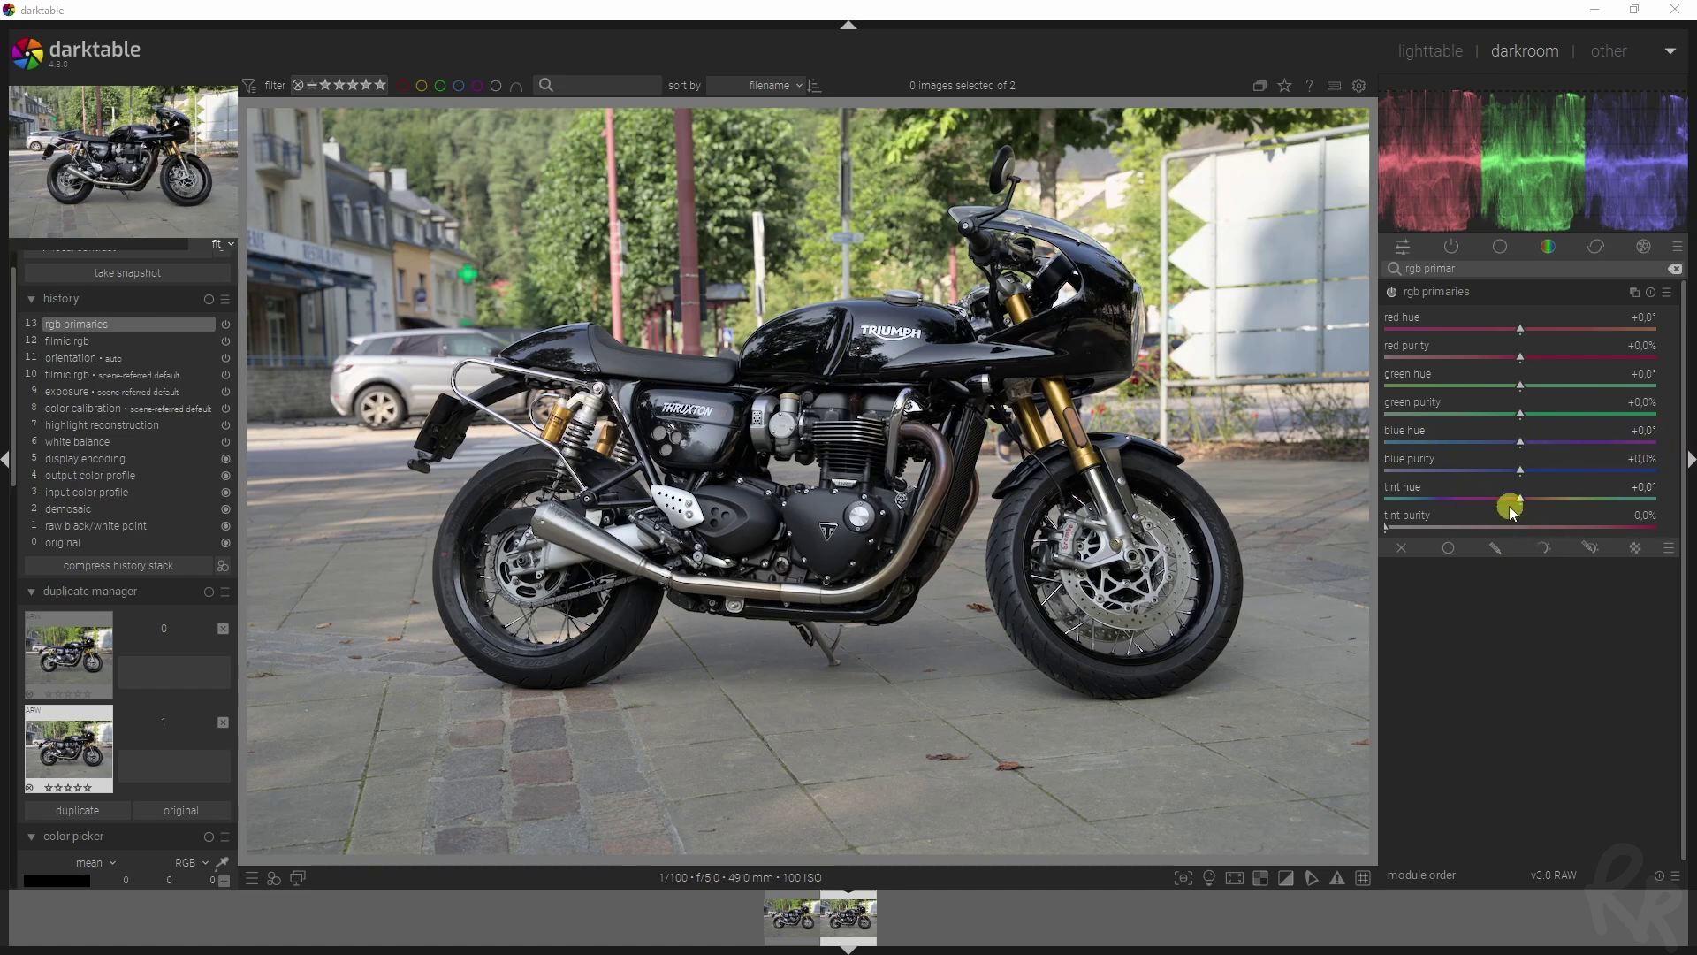
Try a tint shift in rgb primaries, then reset tint hue and purity to zero
{"action": "scroll", "coordinate": [1536, 501], "scroll_direction": "up", "scroll_amount": 5}
{"action": "scroll", "coordinate": [1531, 527], "scroll_direction": "up", "scroll_amount": 3}
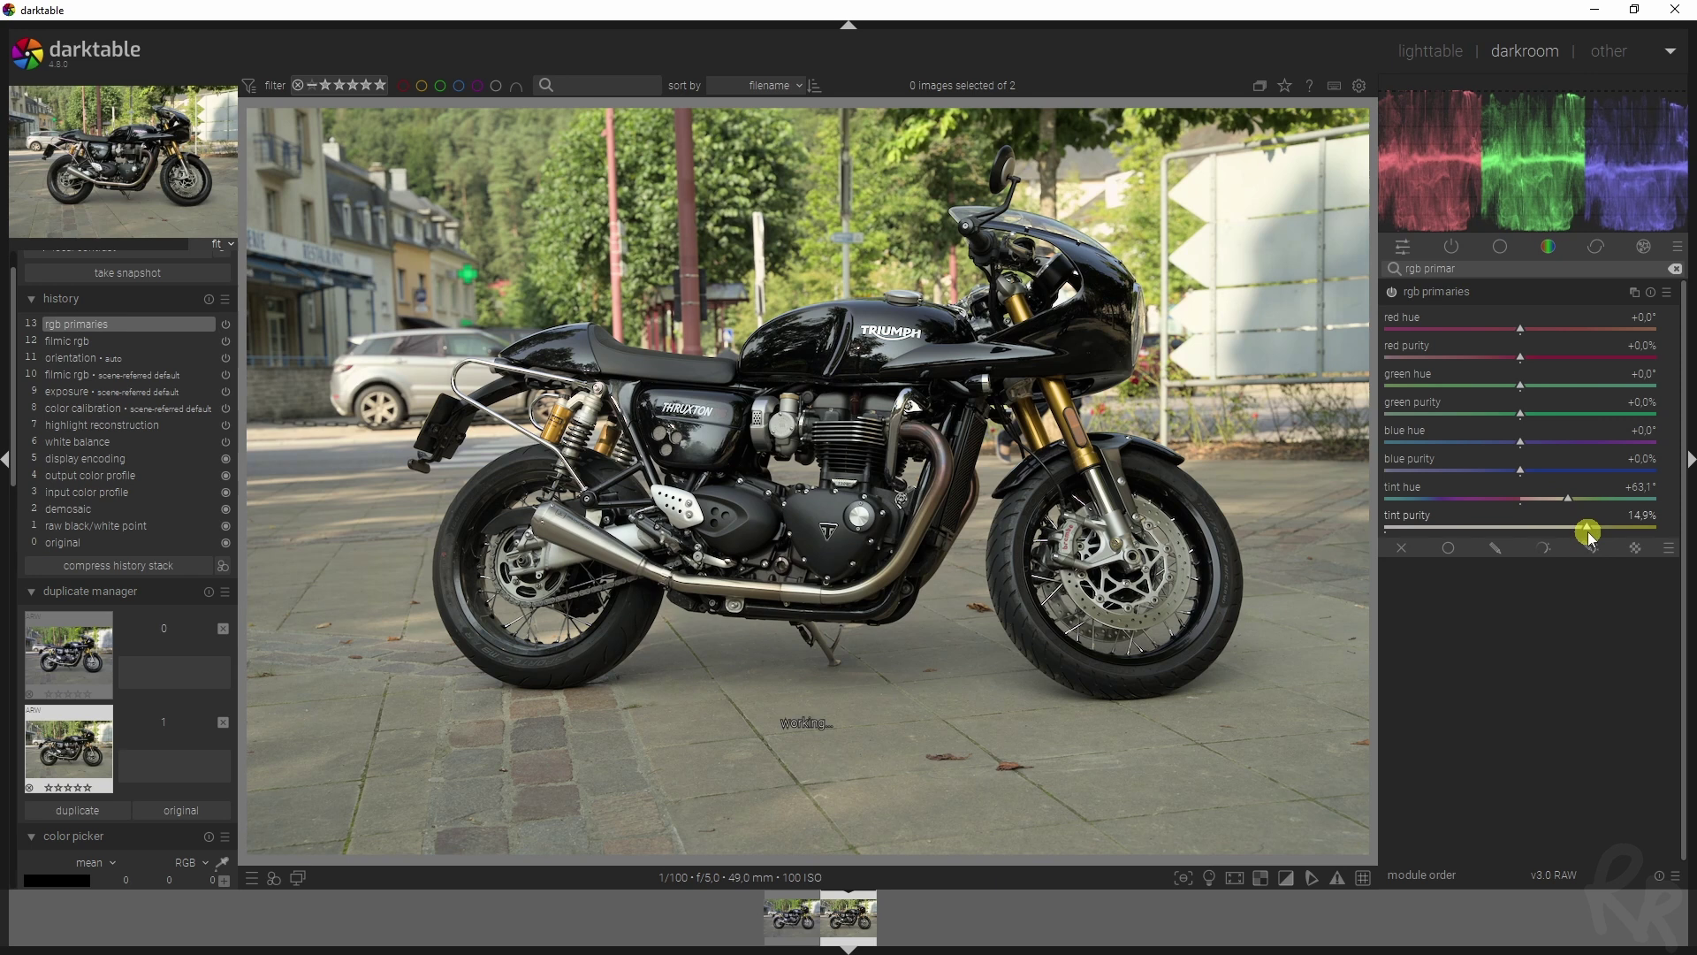
{"action": "left_click_drag", "start_coordinate": [1468, 530], "coordinate": [1621, 495]}
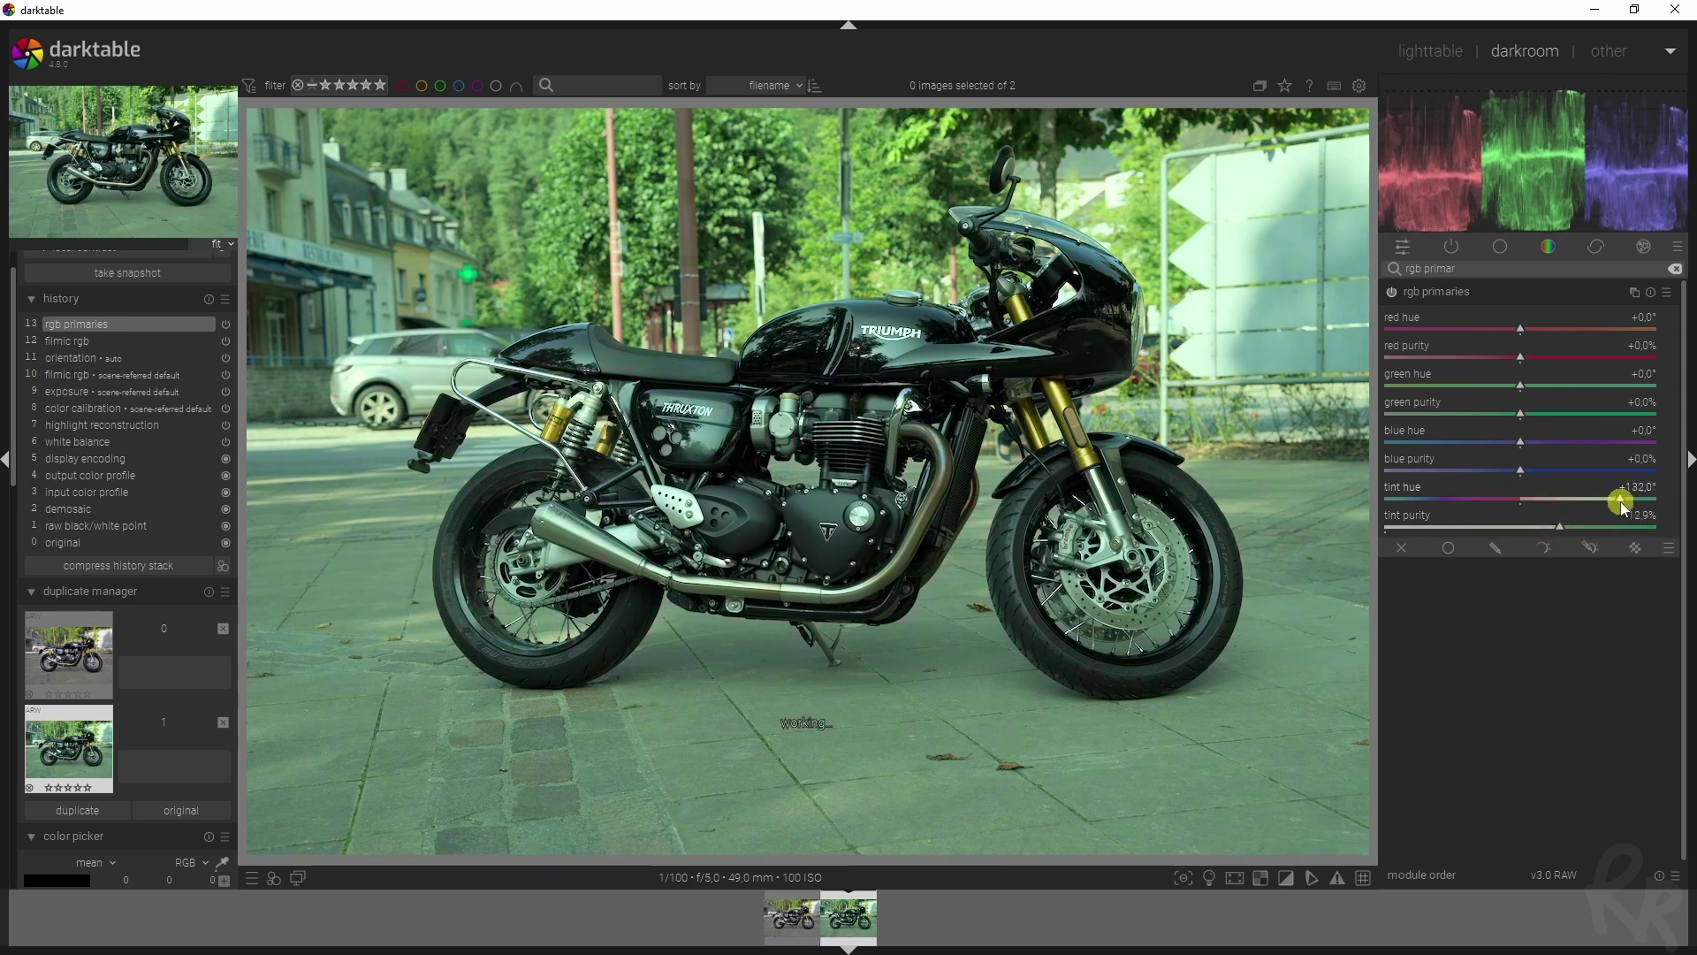
{"action": "double_click", "coordinate": [1531, 504]}
{"action": "double_click", "coordinate": [1559, 521]}
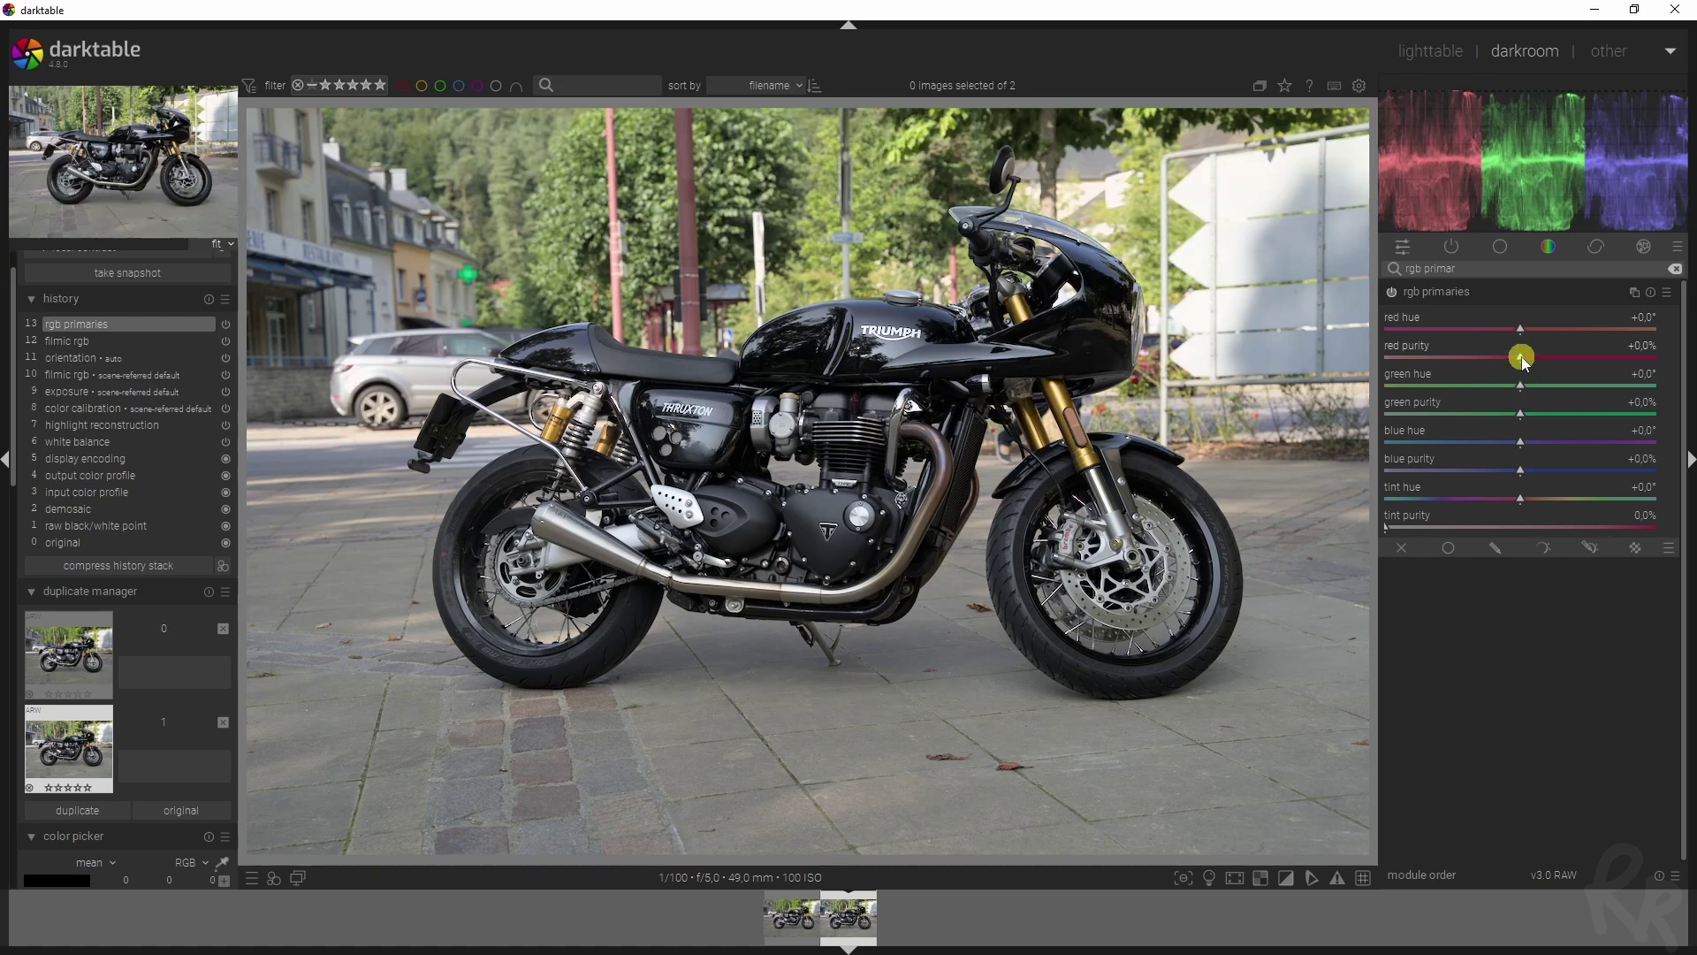
Set red purity +50%, green hue -5.1° and purity +35.1%, blue hue +4.5° and purity +11.0%
{"action": "left_click_drag", "start_coordinate": [1520, 356], "coordinate": [1678, 352]}
{"action": "left_click_drag", "start_coordinate": [1519, 382], "coordinate": [1516, 387]}
{"action": "mouse_move", "coordinate": [1518, 383]}
{"action": "left_mouse_down"}
{"action": "mouse_move", "coordinate": [1485, 383]}
{"action": "mouse_move", "coordinate": [1520, 410]}
{"action": "mouse_move", "coordinate": [1630, 405]}
{"action": "mouse_move", "coordinate": [1371, 406]}
{"action": "left_mouse_up"}
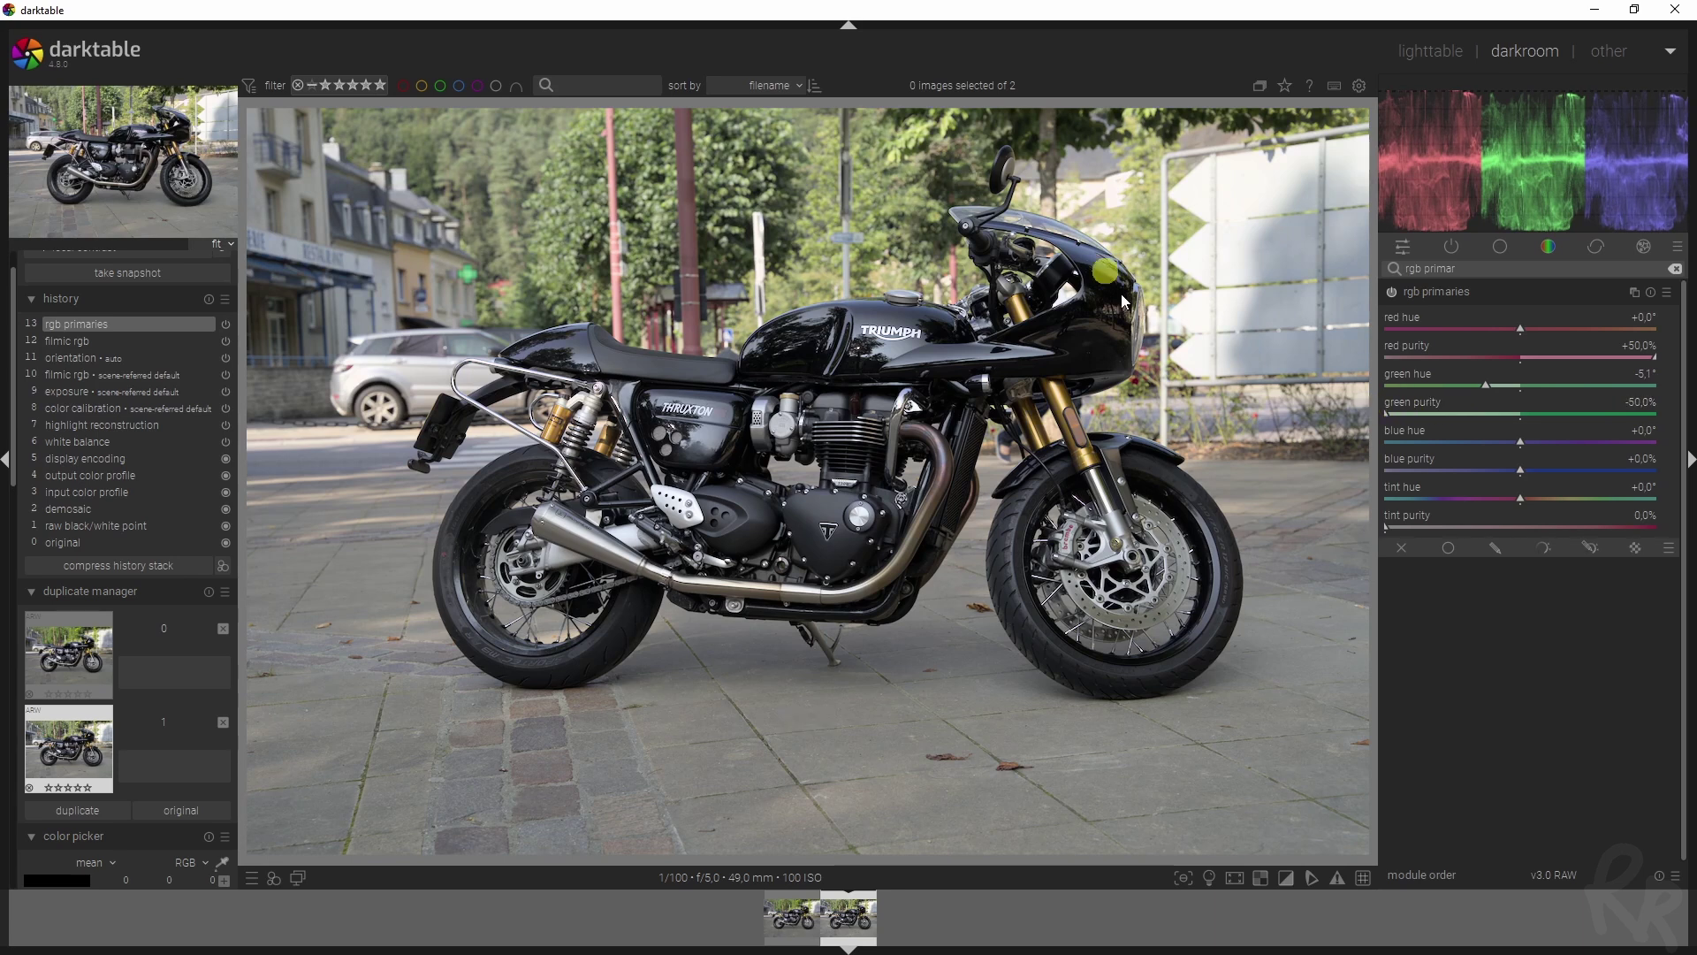
{"action": "mouse_move", "coordinate": [1561, 410]}
{"action": "left_mouse_down"}
{"action": "mouse_move", "coordinate": [1690, 418]}
{"action": "mouse_move", "coordinate": [1578, 416]}
{"action": "left_mouse_up"}
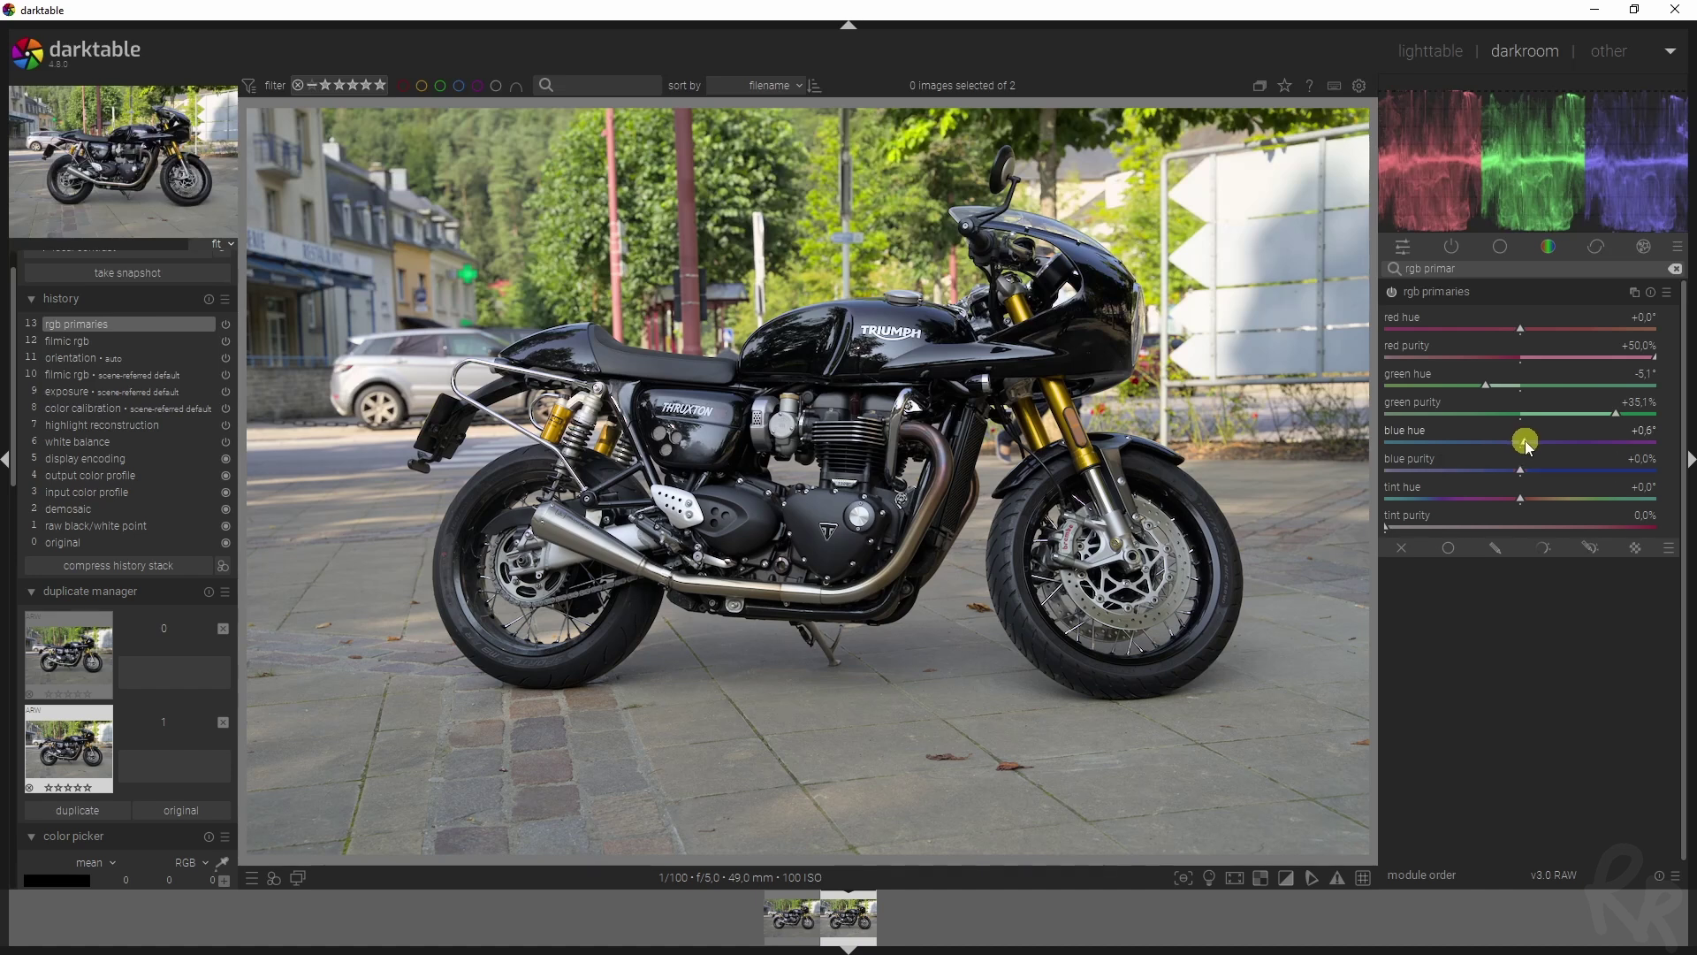
{"action": "left_click_drag", "start_coordinate": [1524, 440], "coordinate": [1614, 466]}
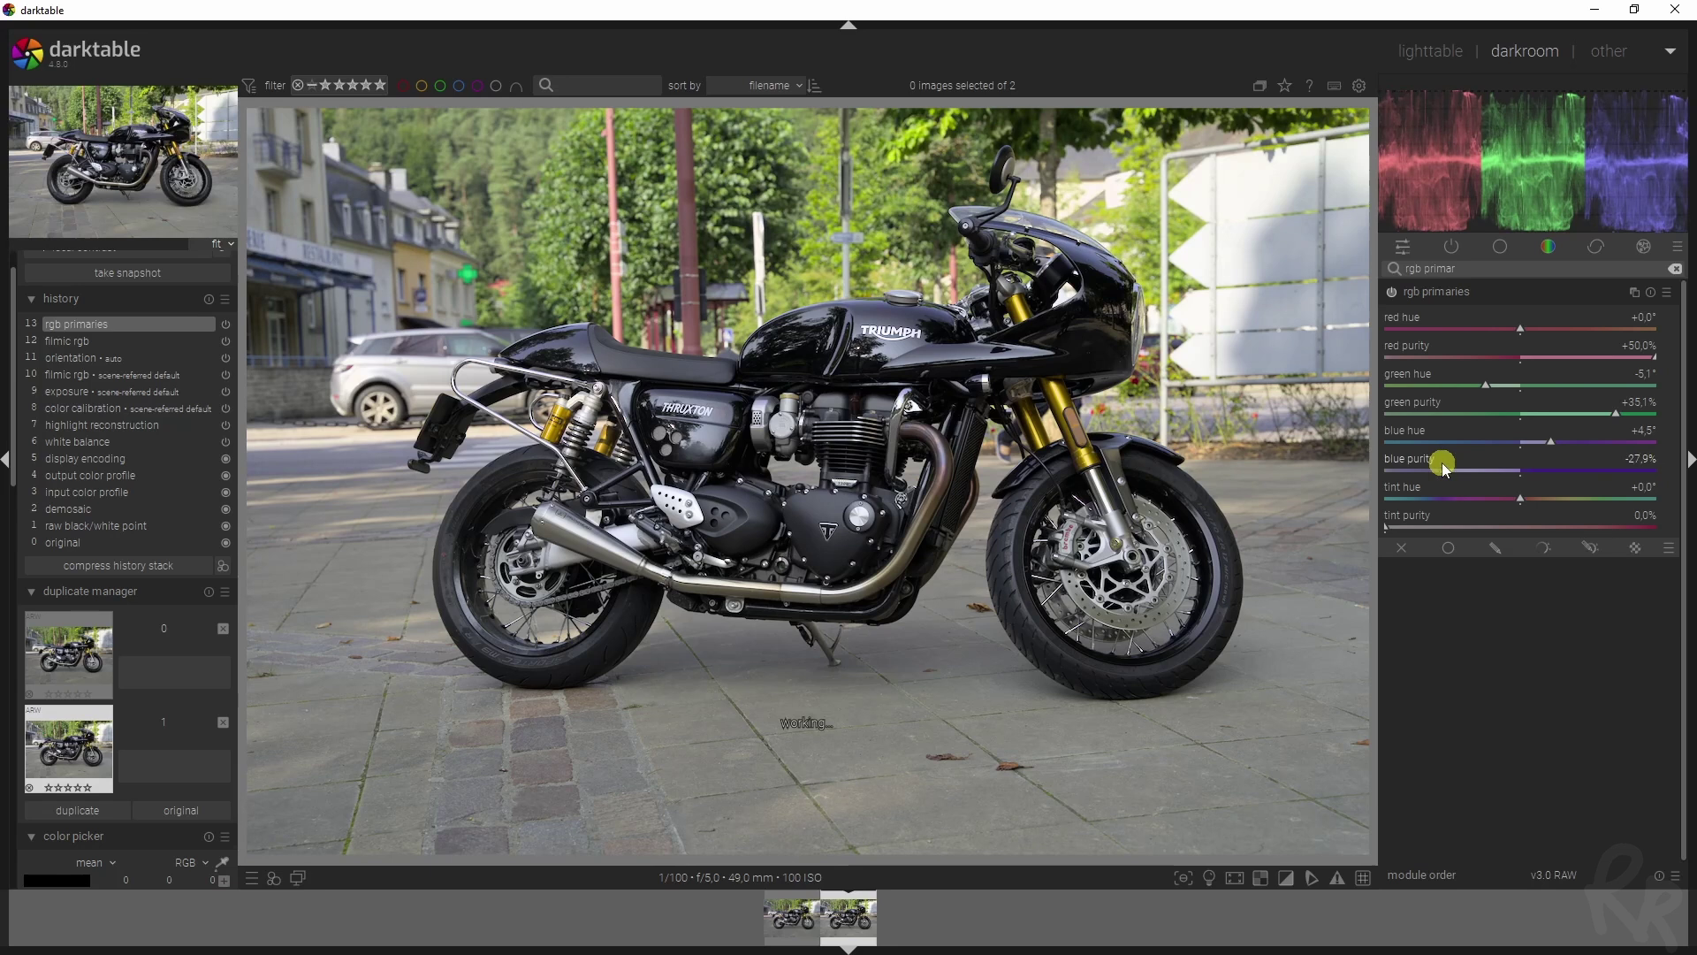
{"action": "left_click_drag", "start_coordinate": [1443, 465], "coordinate": [1547, 458]}
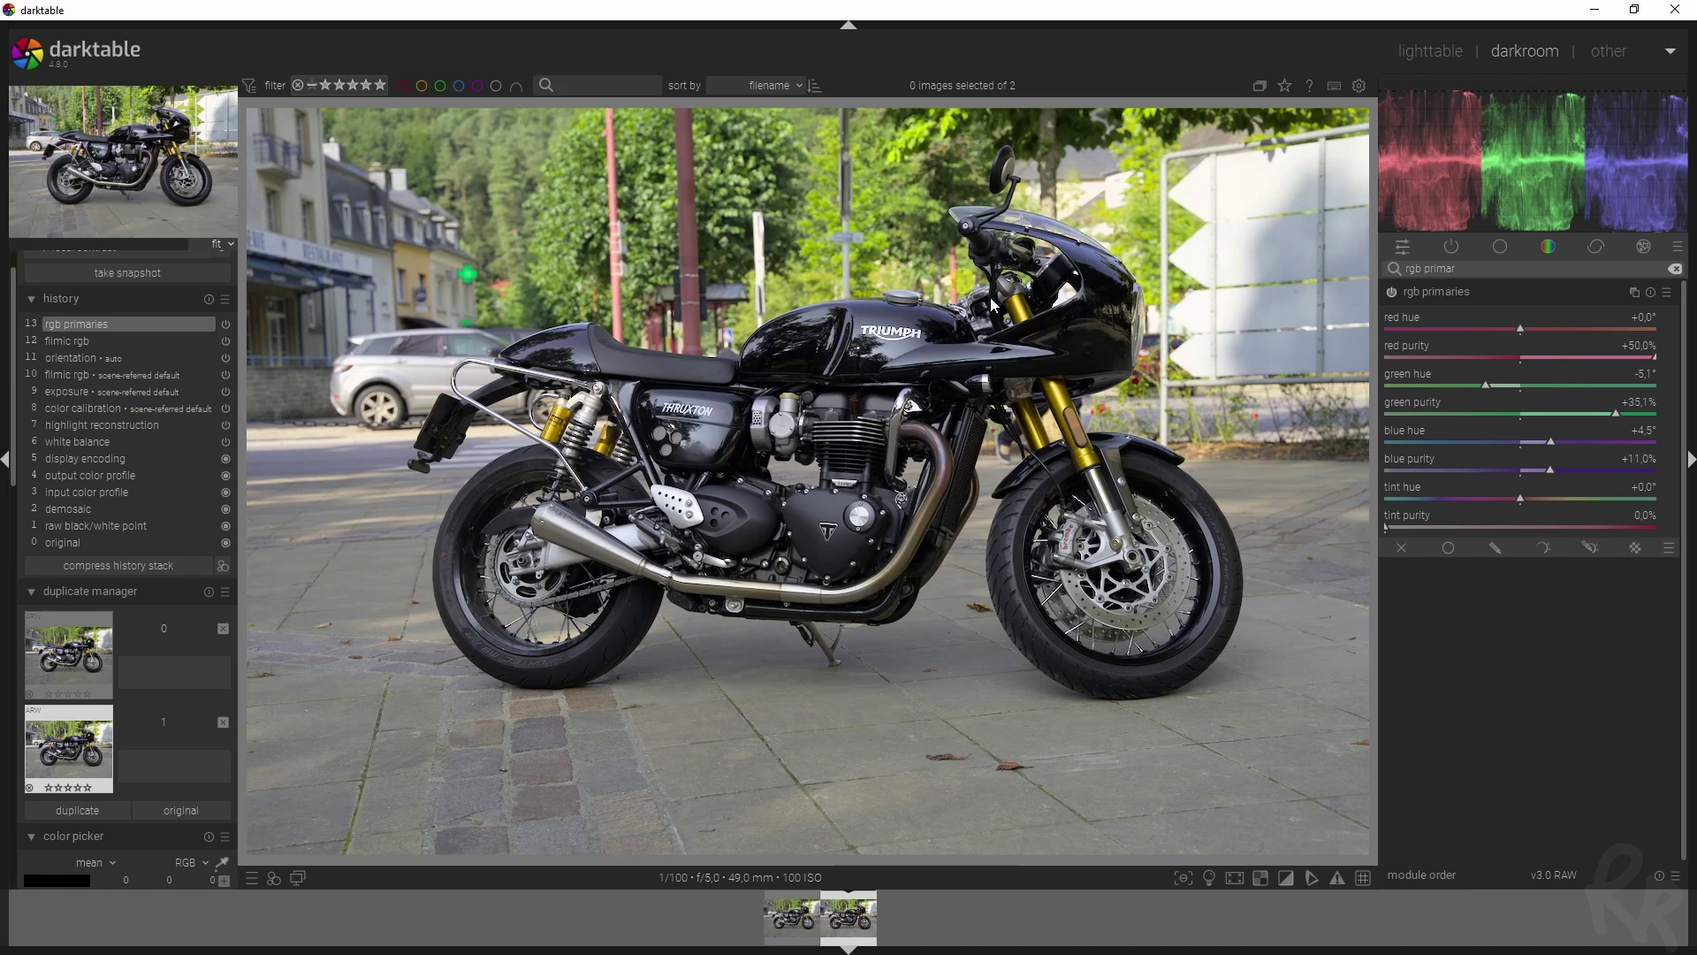
{"action": "left_click", "coordinate": [873, 451]}
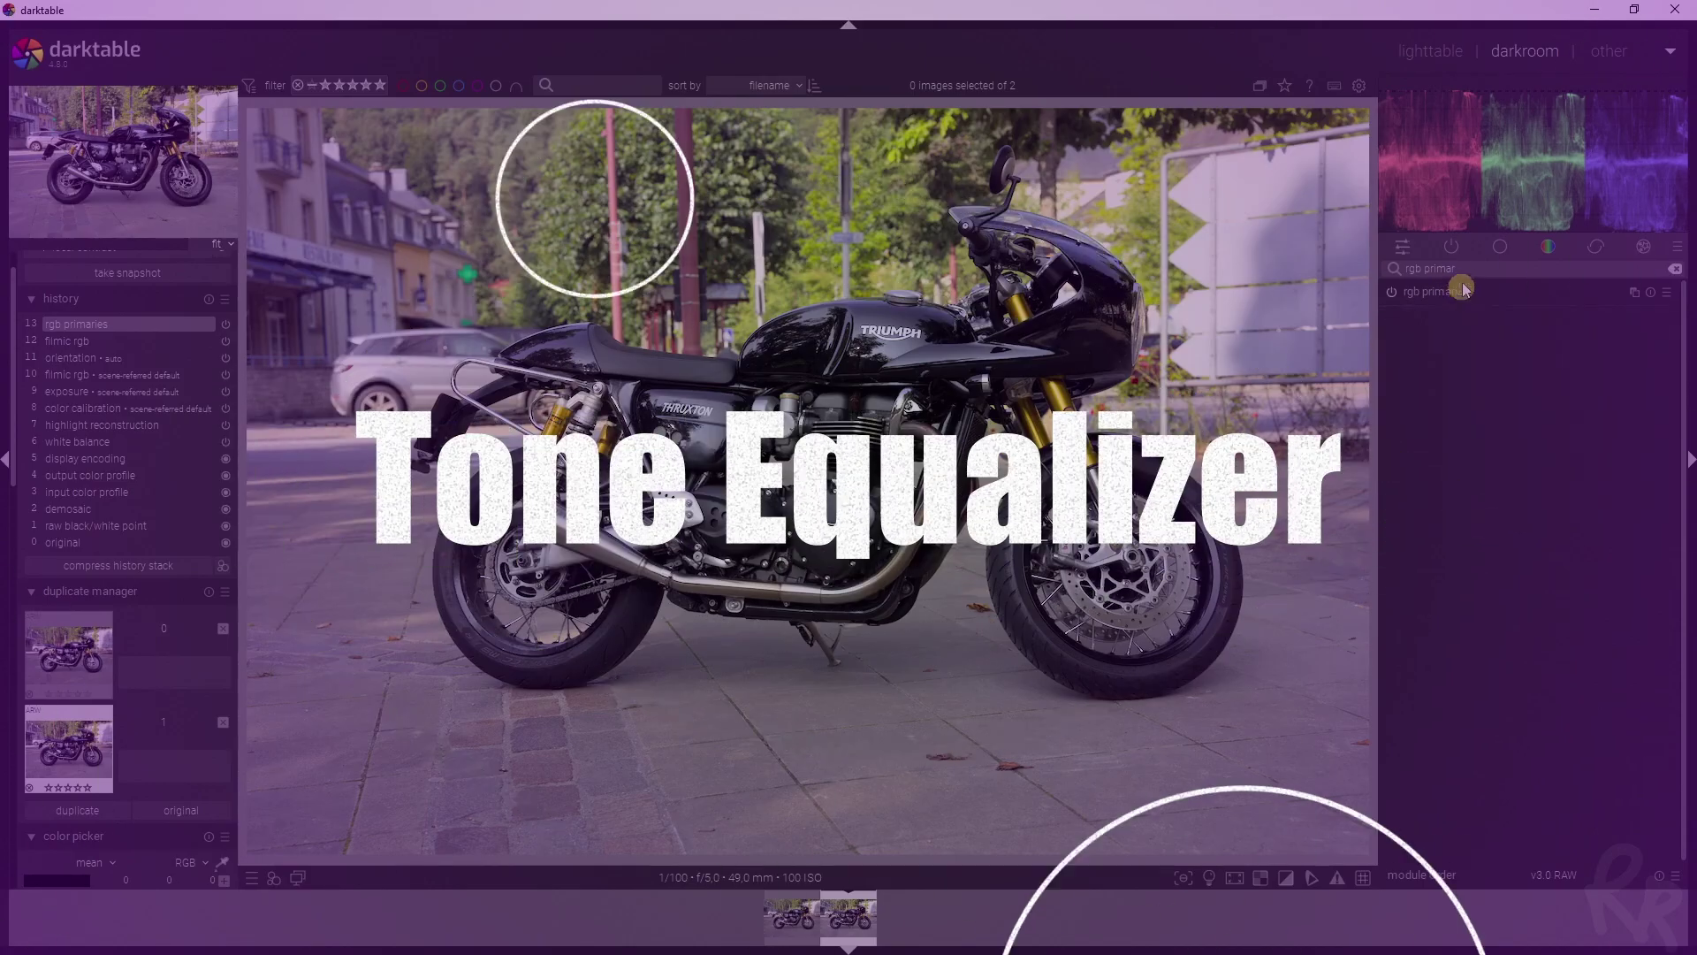
Search for 'tone equali', expand the tone equalizer and switch it on
{"action": "left_click_drag", "start_coordinate": [1466, 261], "coordinate": [1370, 266]}
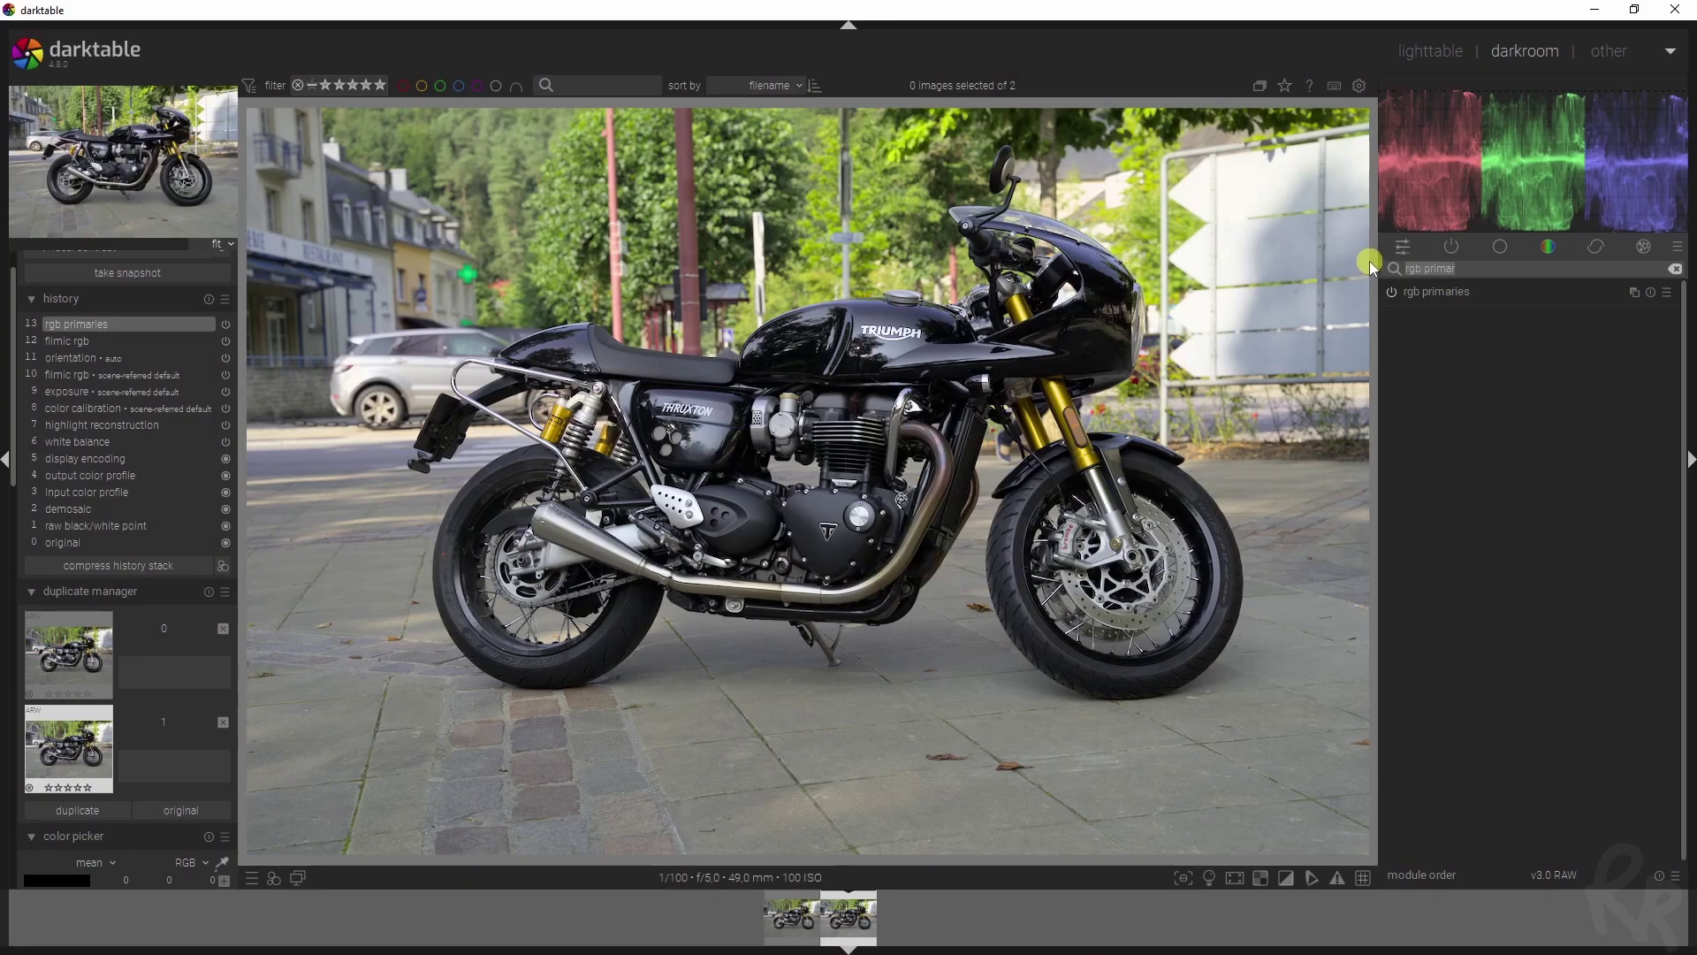
{"action": "type", "text": "tone e"}
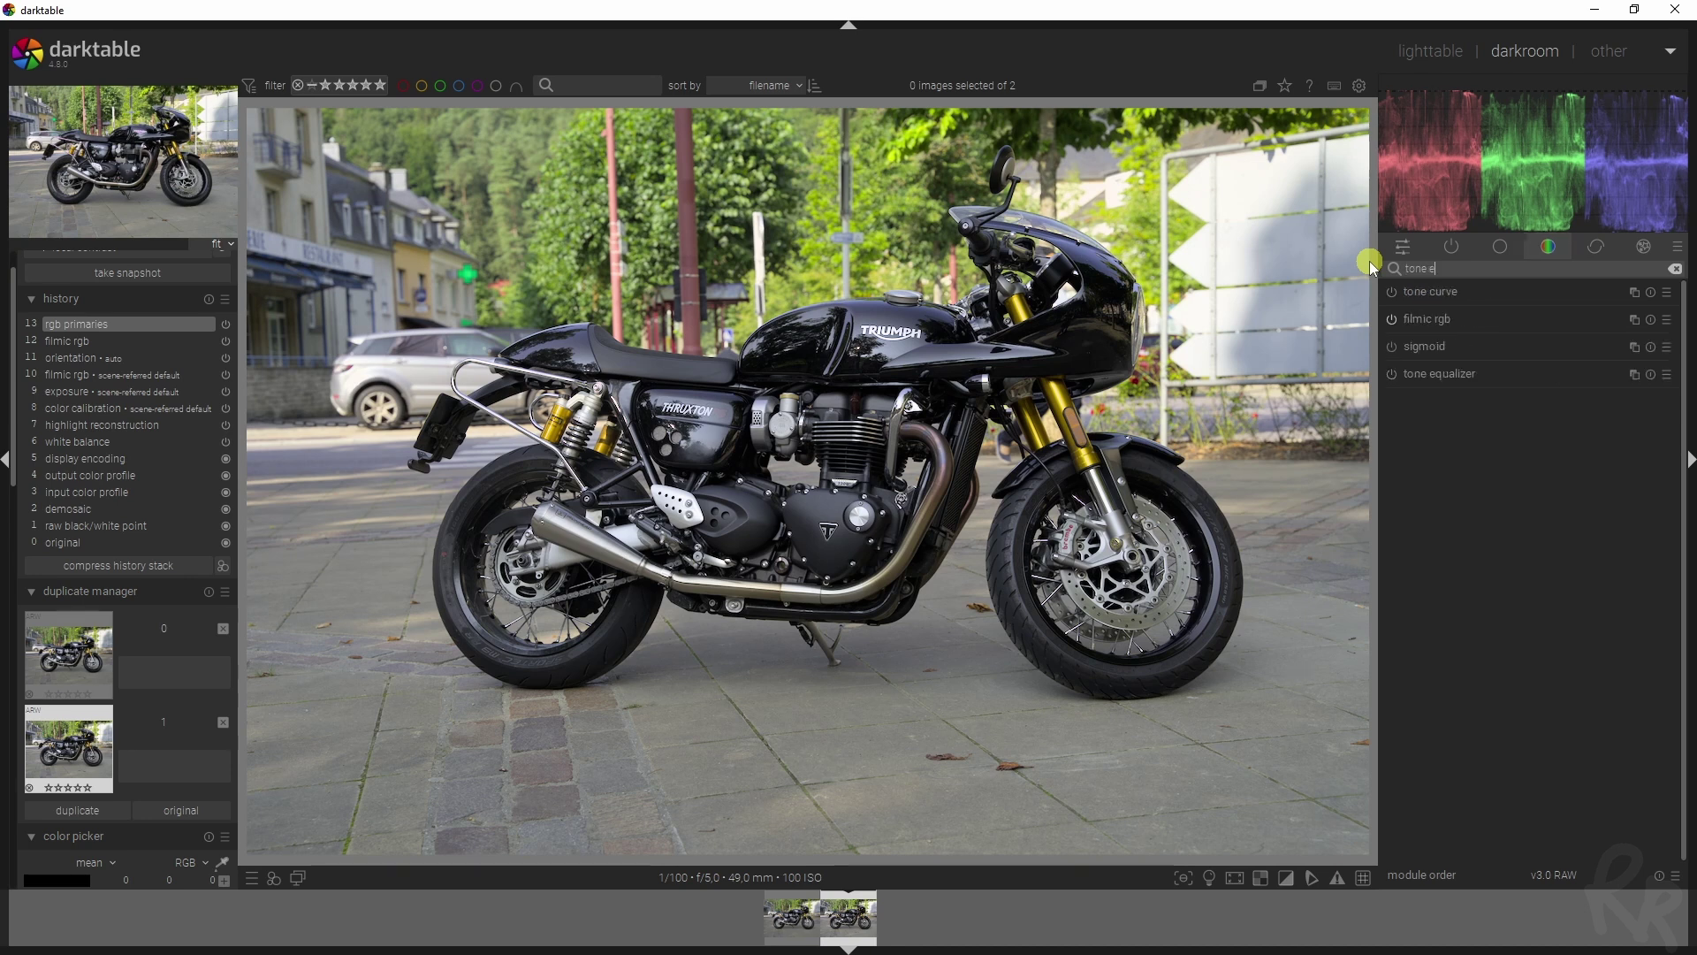
{"action": "type", "text": "quali"}
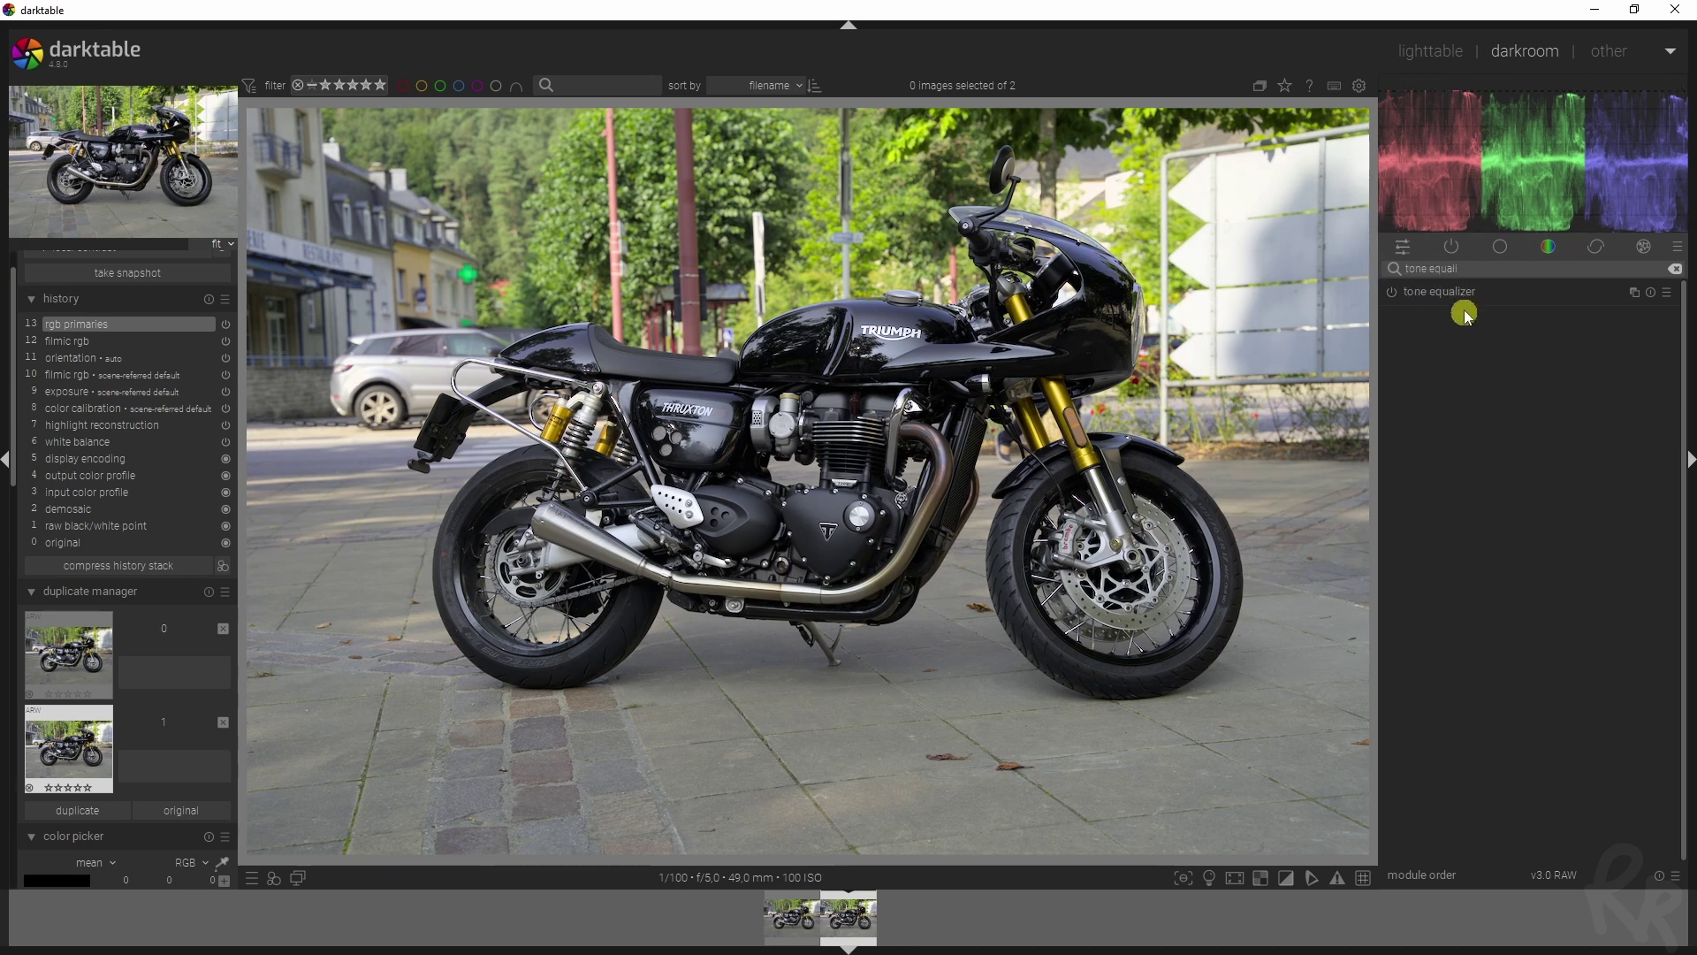
{"action": "left_click", "coordinate": [1464, 297]}
{"action": "left_click", "coordinate": [1394, 294]}
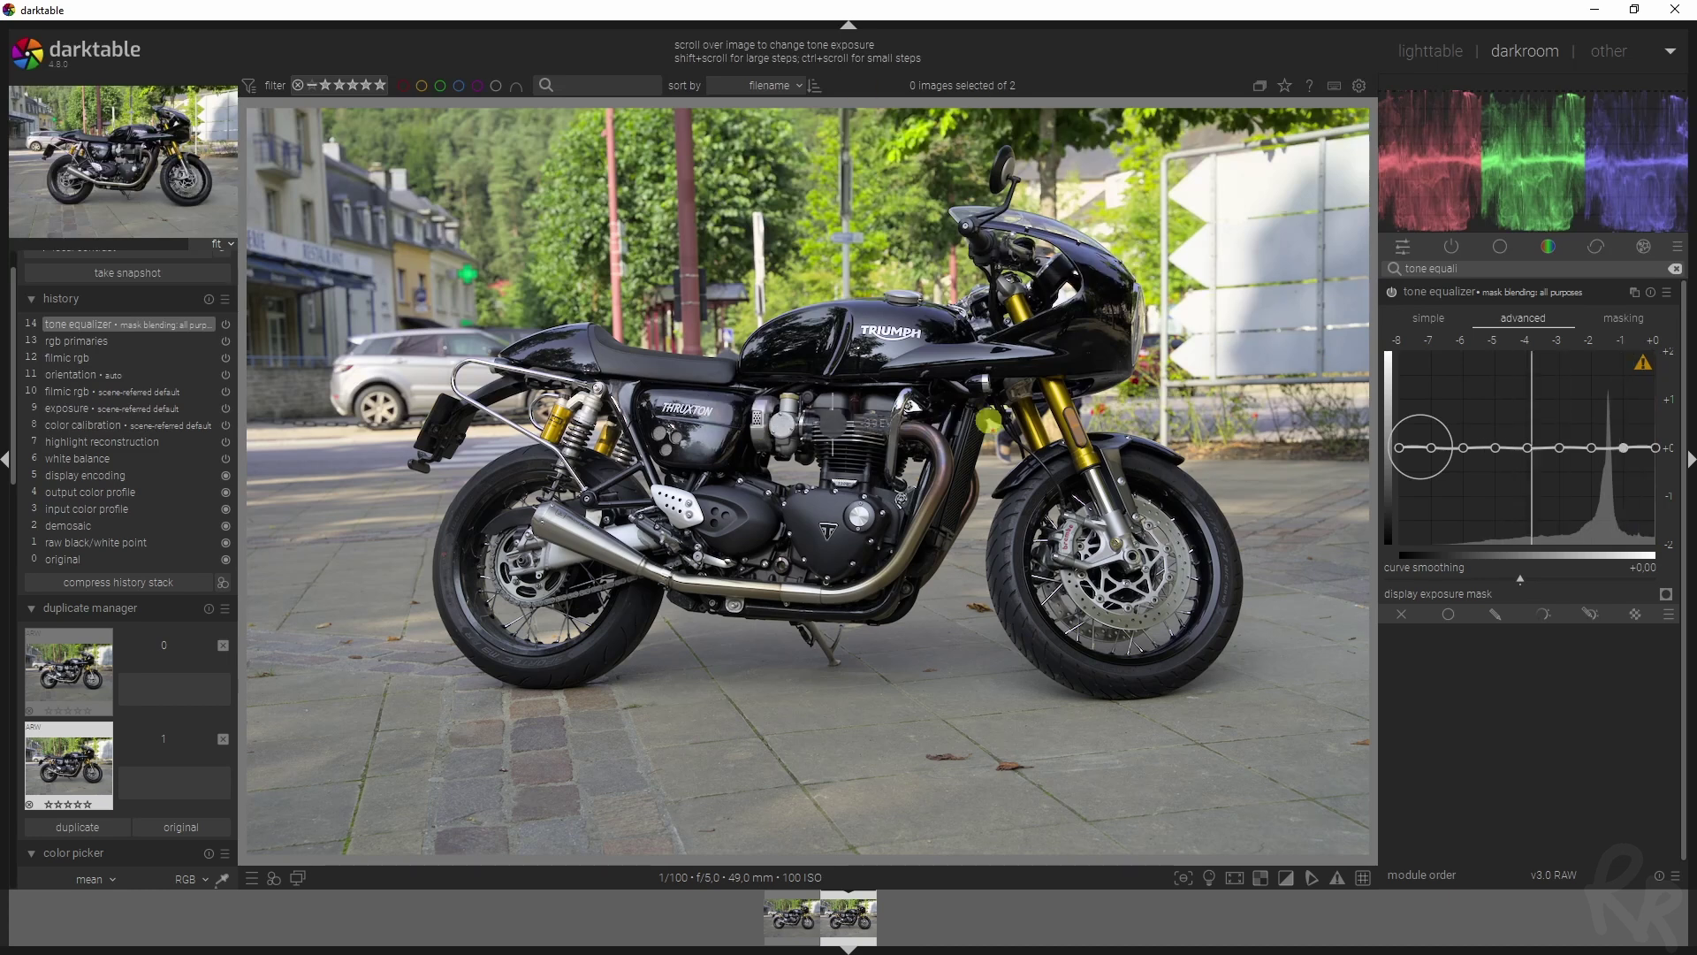
Try a brightening lift and a deep dip on the curve, then reset it to flat
{"action": "left_click_drag", "start_coordinate": [1560, 447], "coordinate": [1562, 378]}
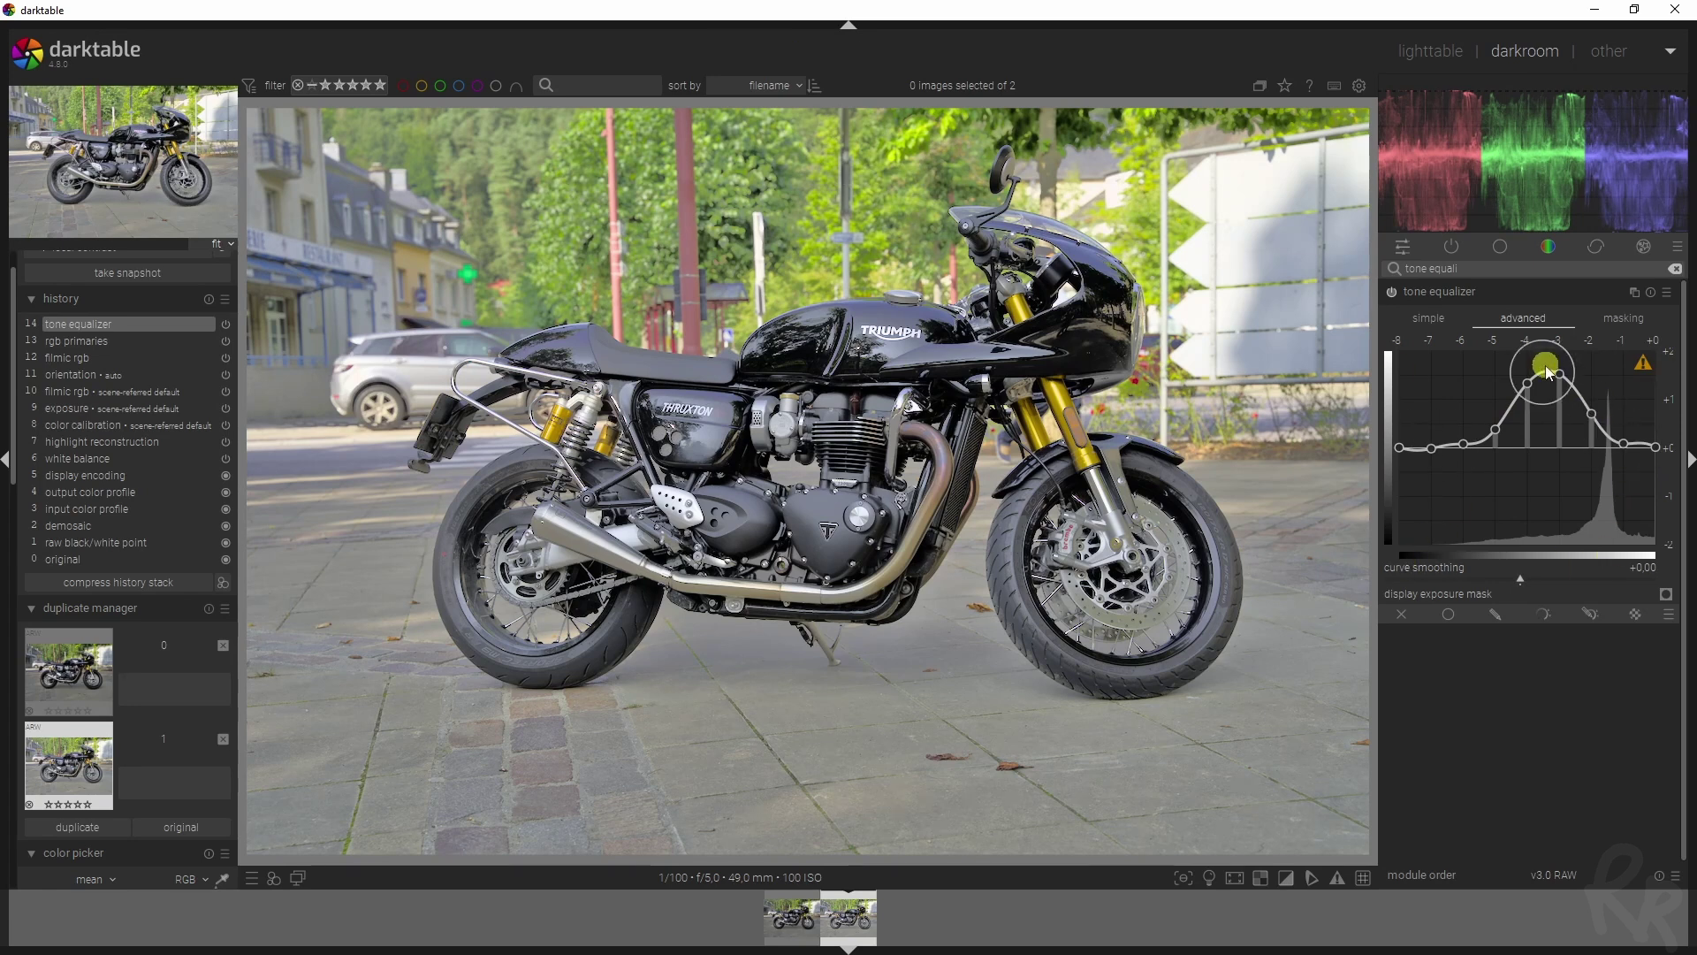
{"action": "left_click_drag", "start_coordinate": [1542, 369], "coordinate": [1532, 535]}
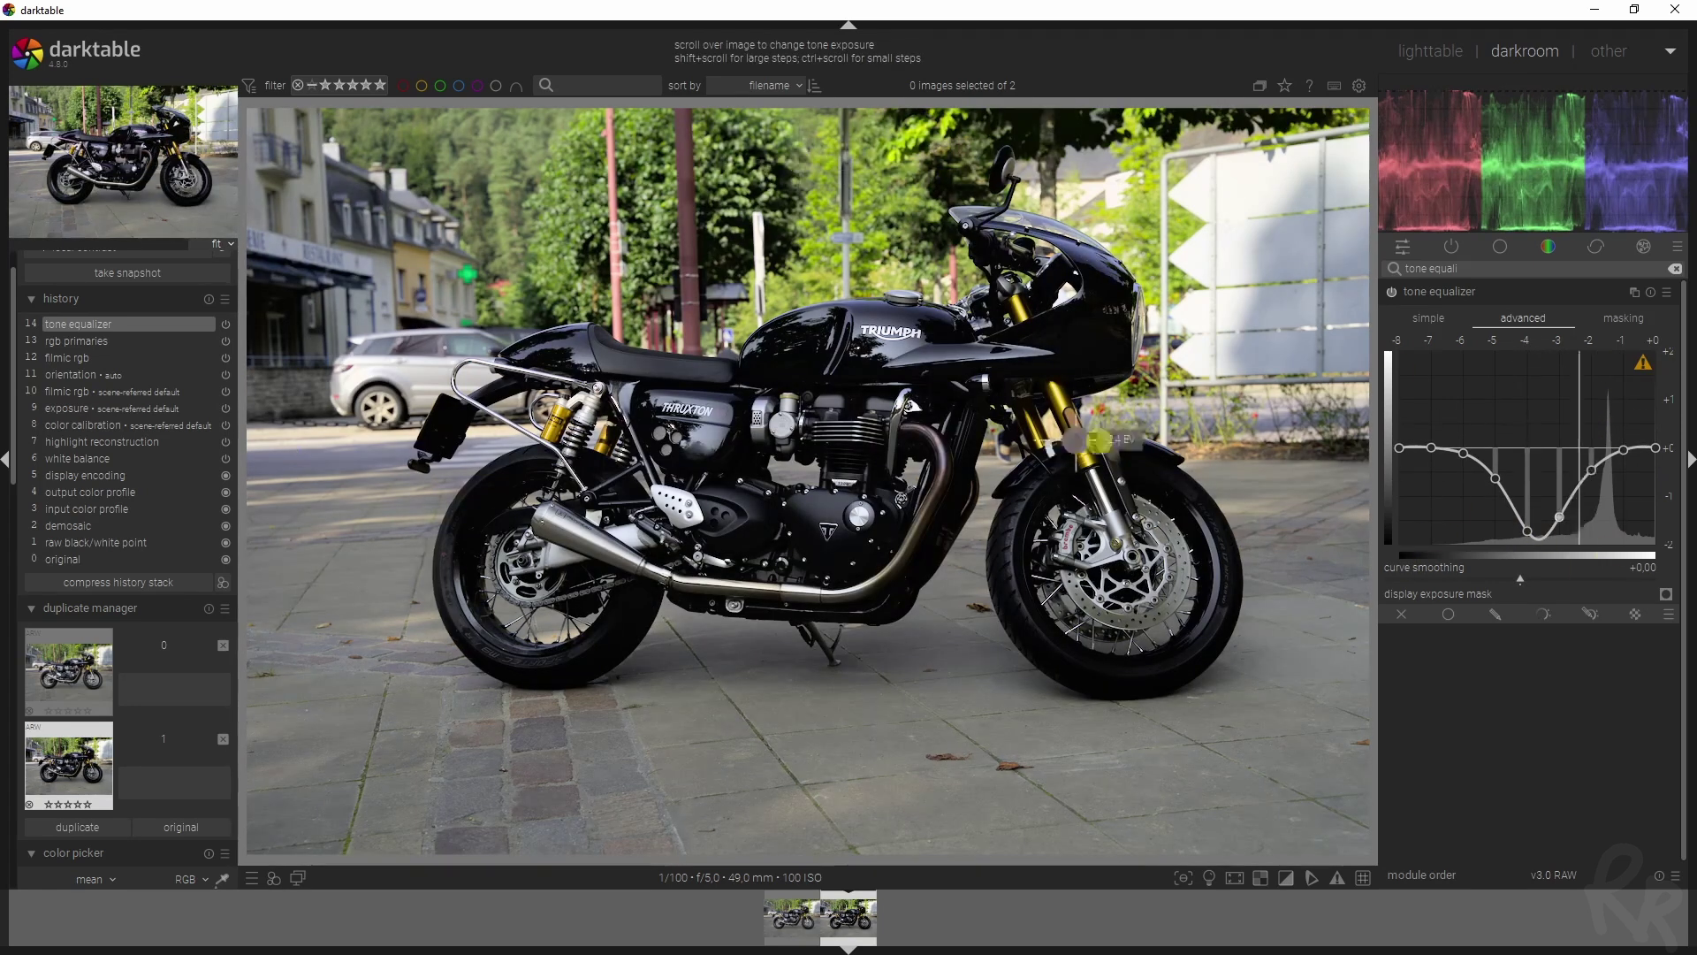
{"action": "double_click", "coordinate": [1560, 431]}
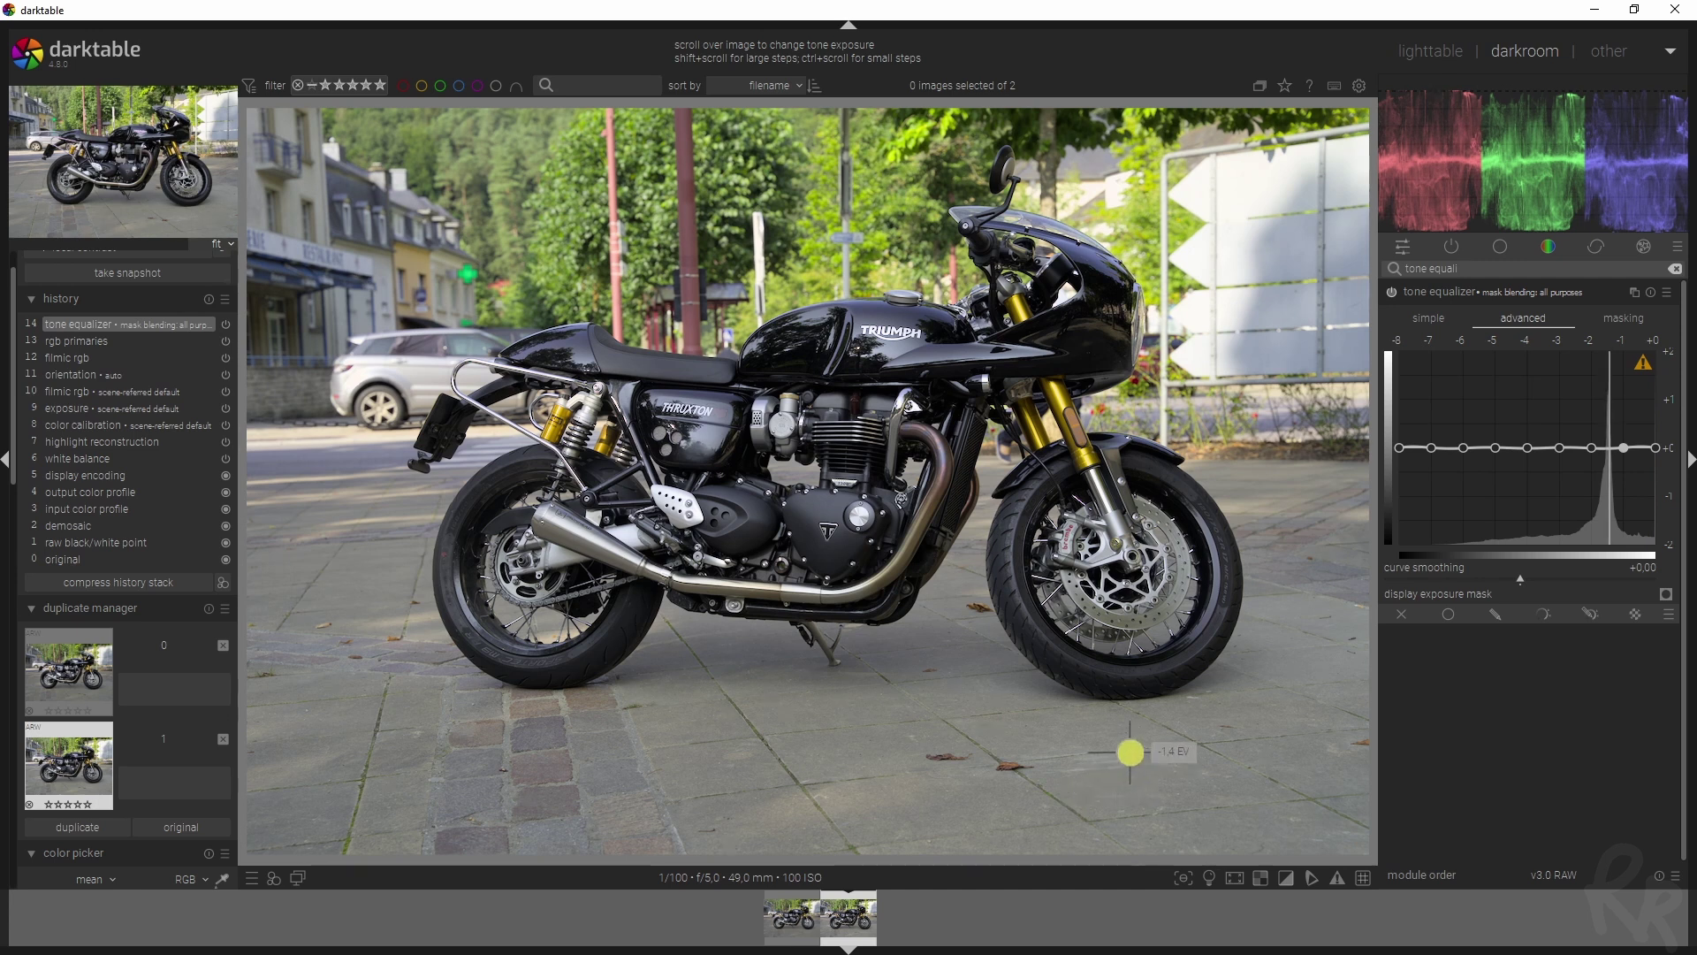
Give the tone equalizer a five-shape drawn mask around the motorcycle and hide the outlines
{"action": "left_click", "coordinate": [1500, 617]}
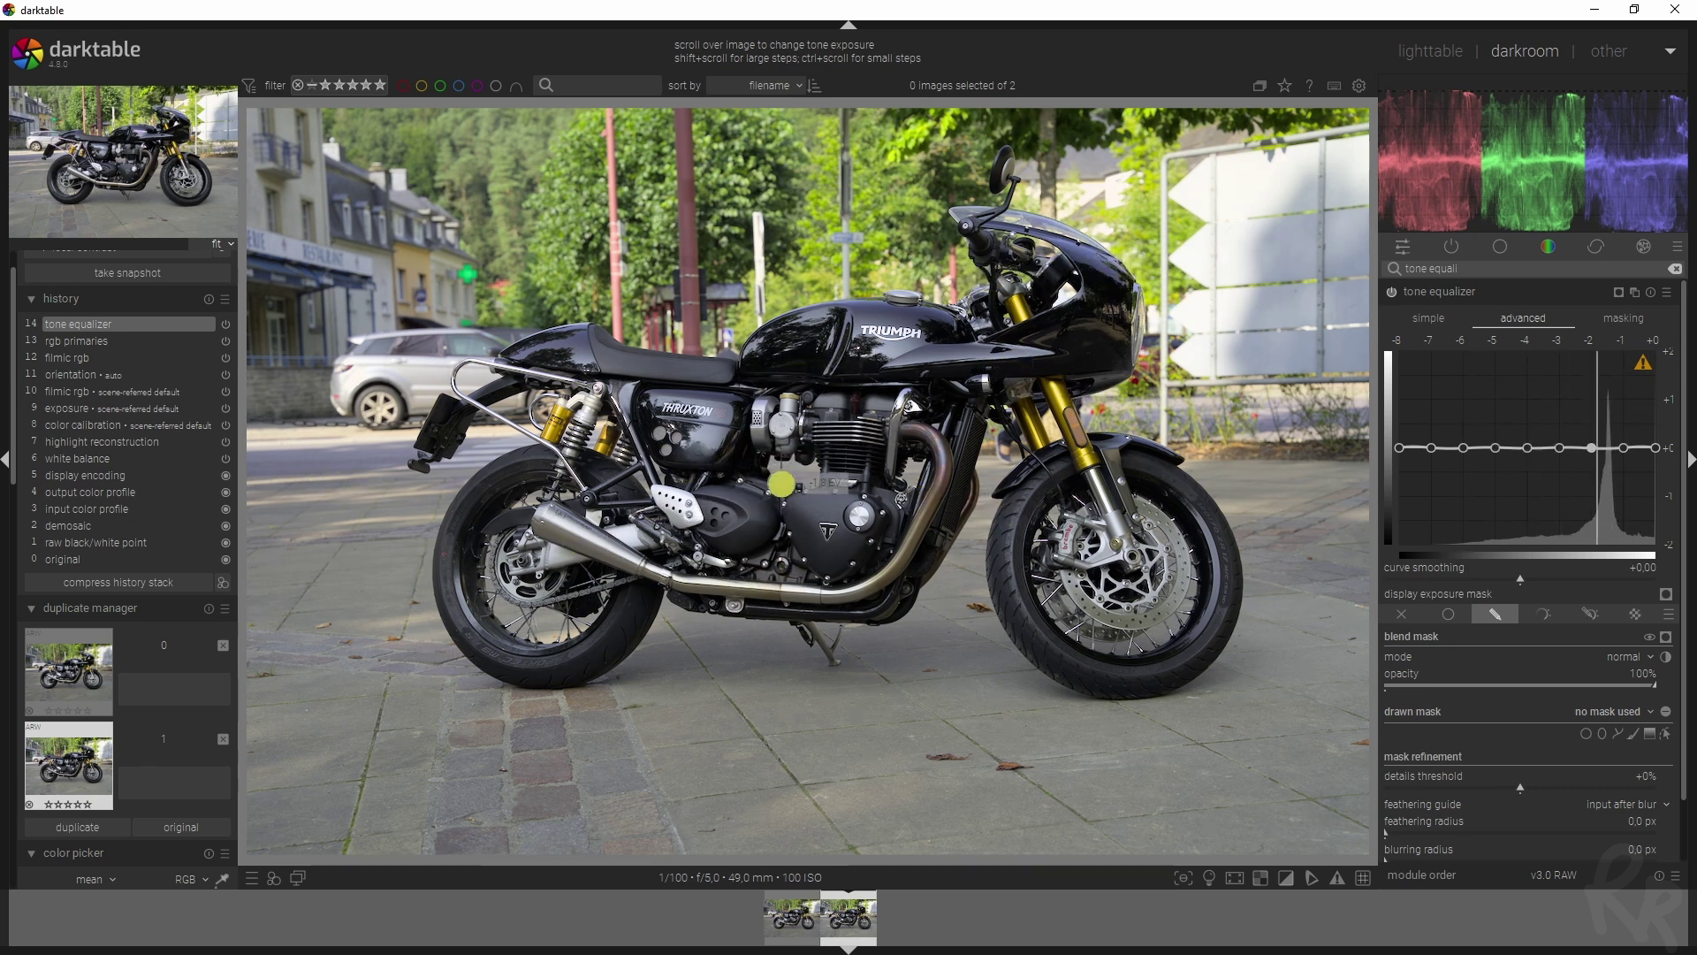
{"action": "scroll", "coordinate": [1598, 708], "scroll_direction": "down", "scroll_amount": 1}
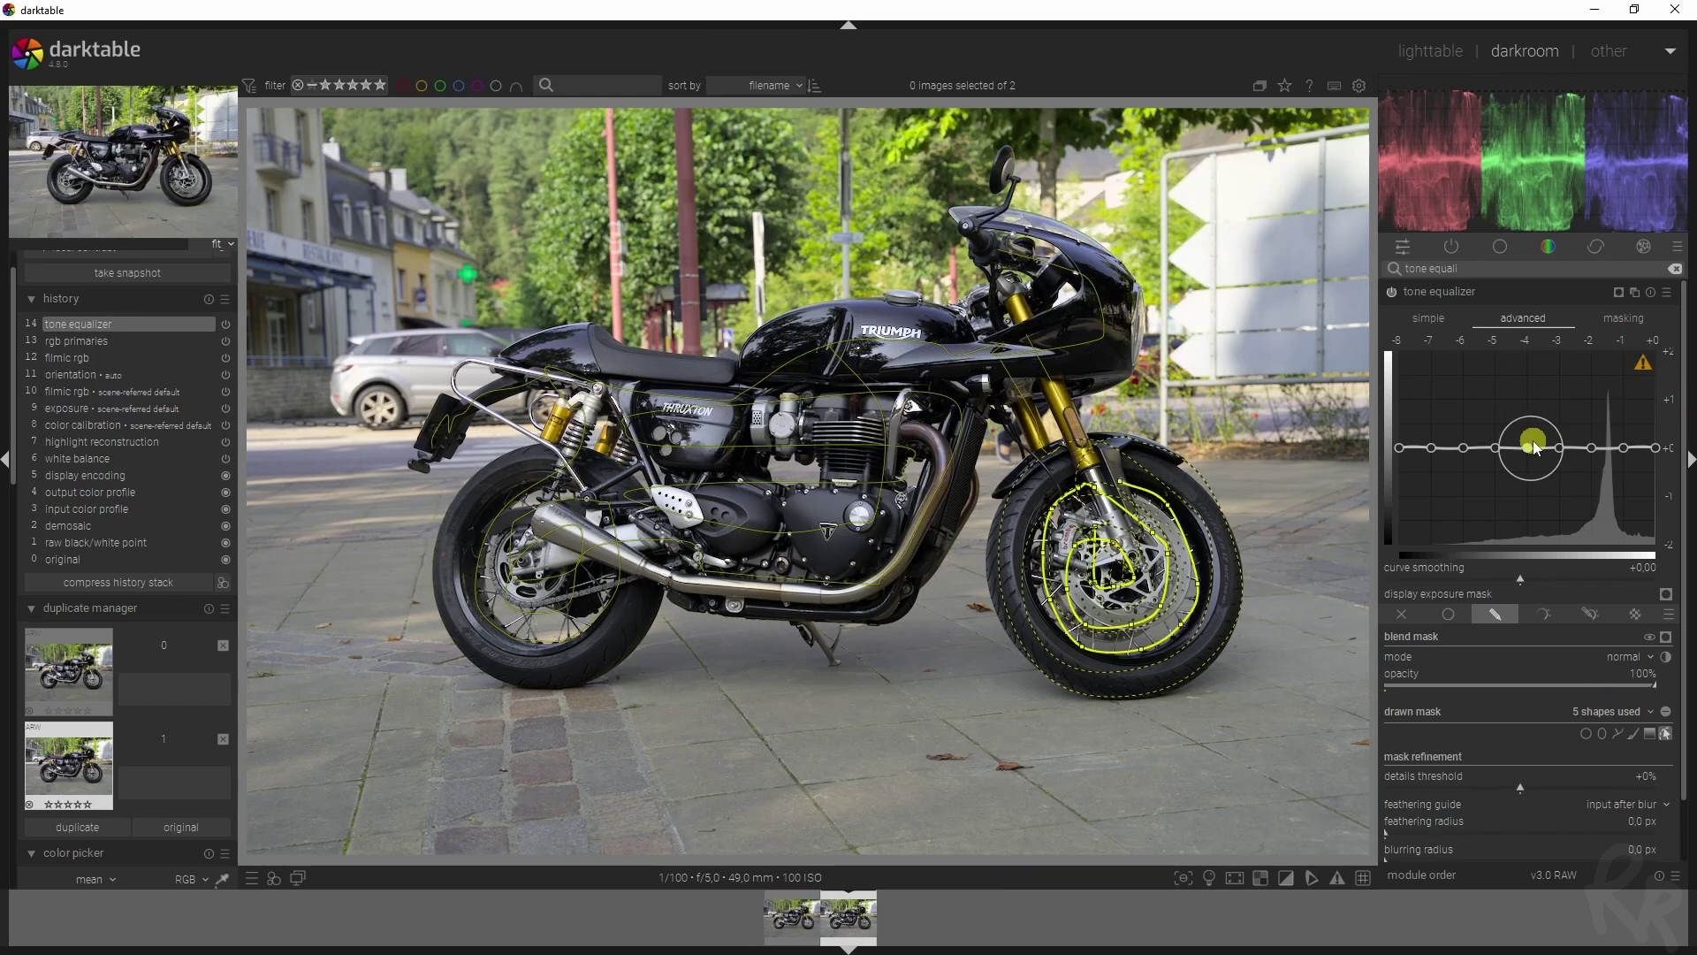
{"action": "left_click", "coordinate": [1666, 735]}
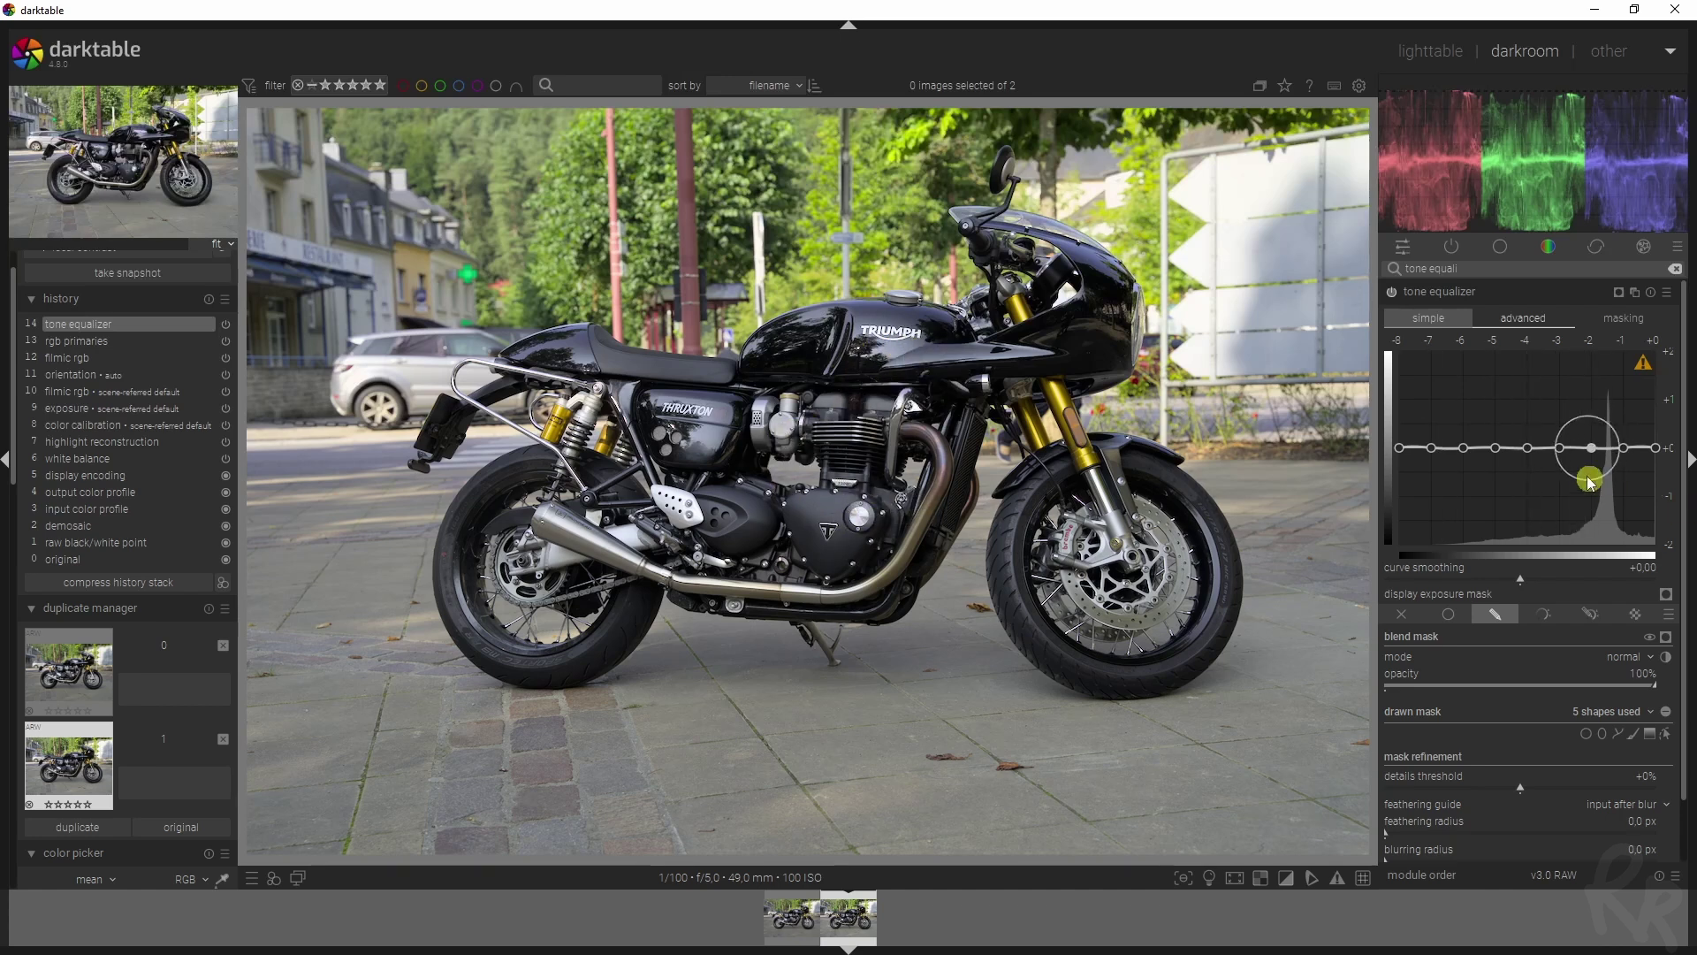
Lift the -2 to -1 EV tones on the curve and toggle the module to compare
{"action": "left_click_drag", "start_coordinate": [1591, 482], "coordinate": [1594, 451]}
{"action": "left_click", "coordinate": [1392, 294]}
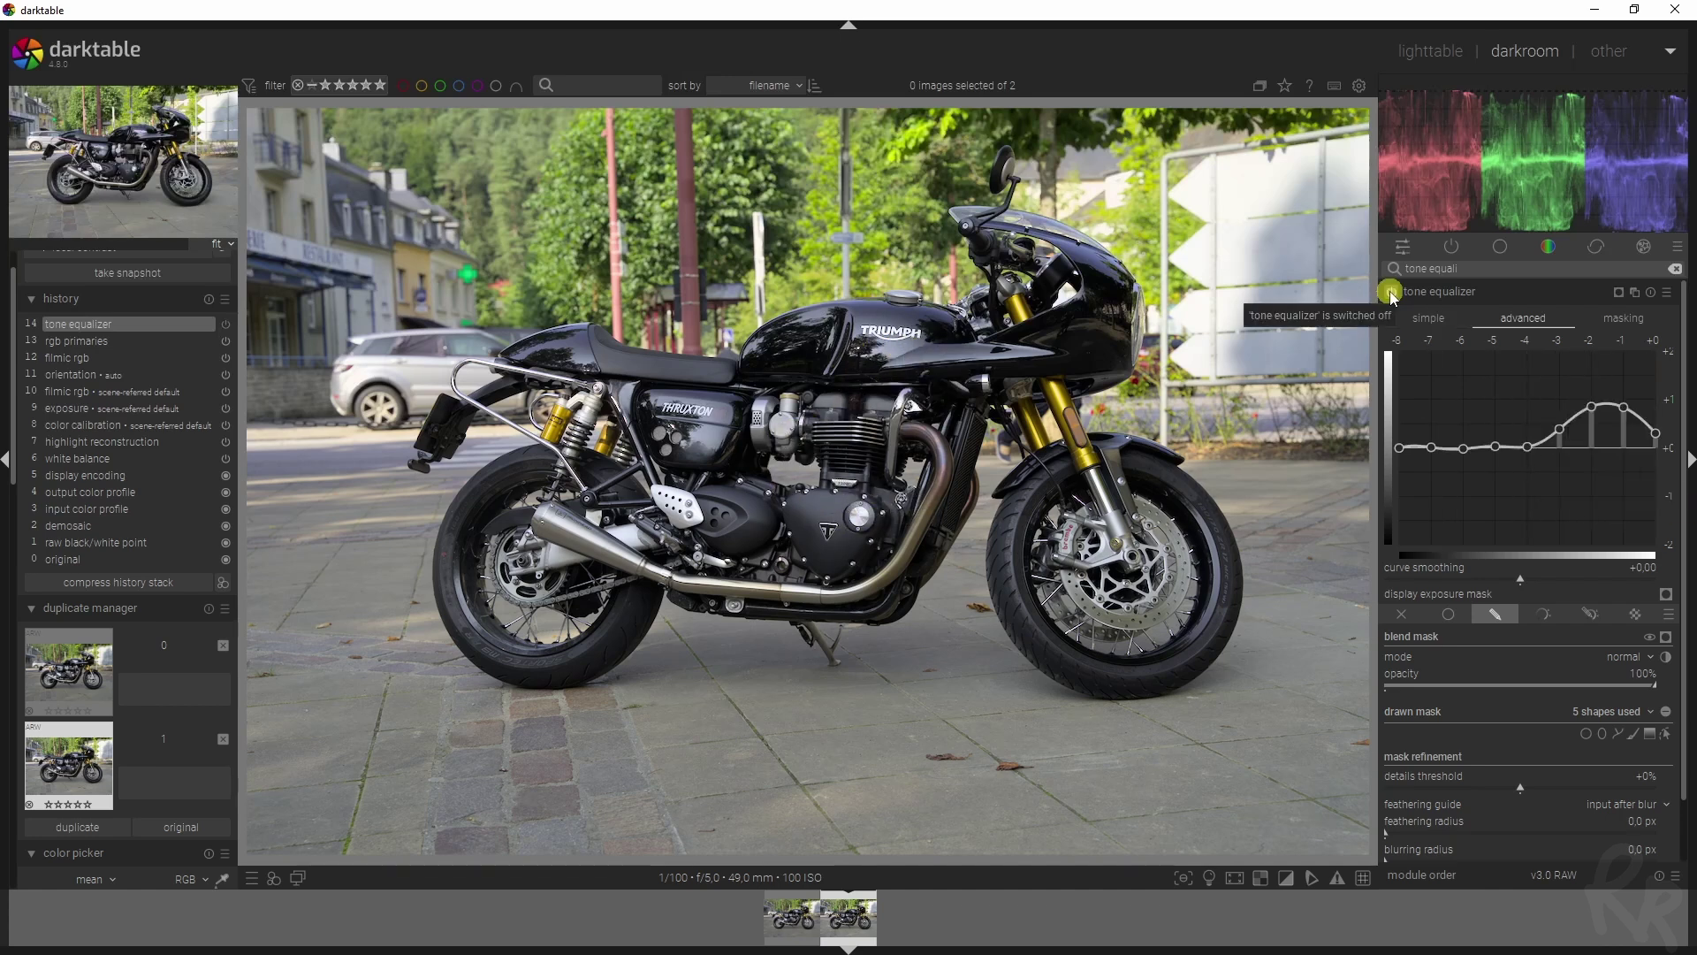
{"action": "left_click", "coordinate": [1392, 294]}
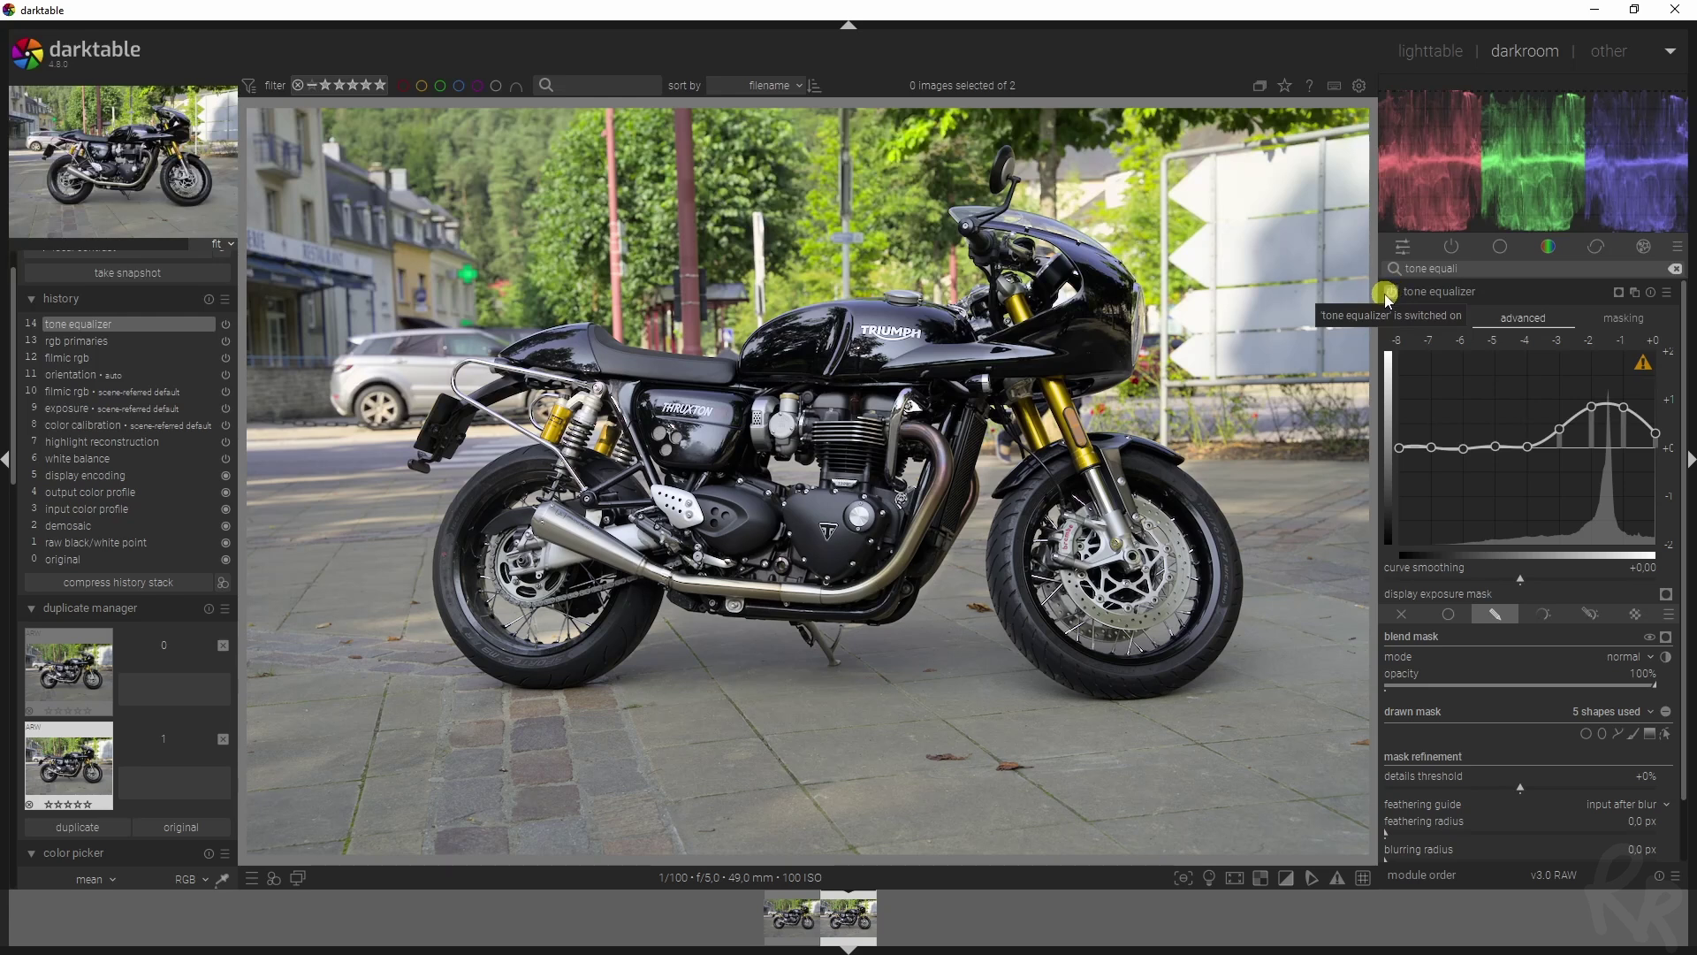
Duplicate the tone equalizer with its mask and pull the new curve down into a dip
{"action": "left_click", "coordinate": [1635, 294]}
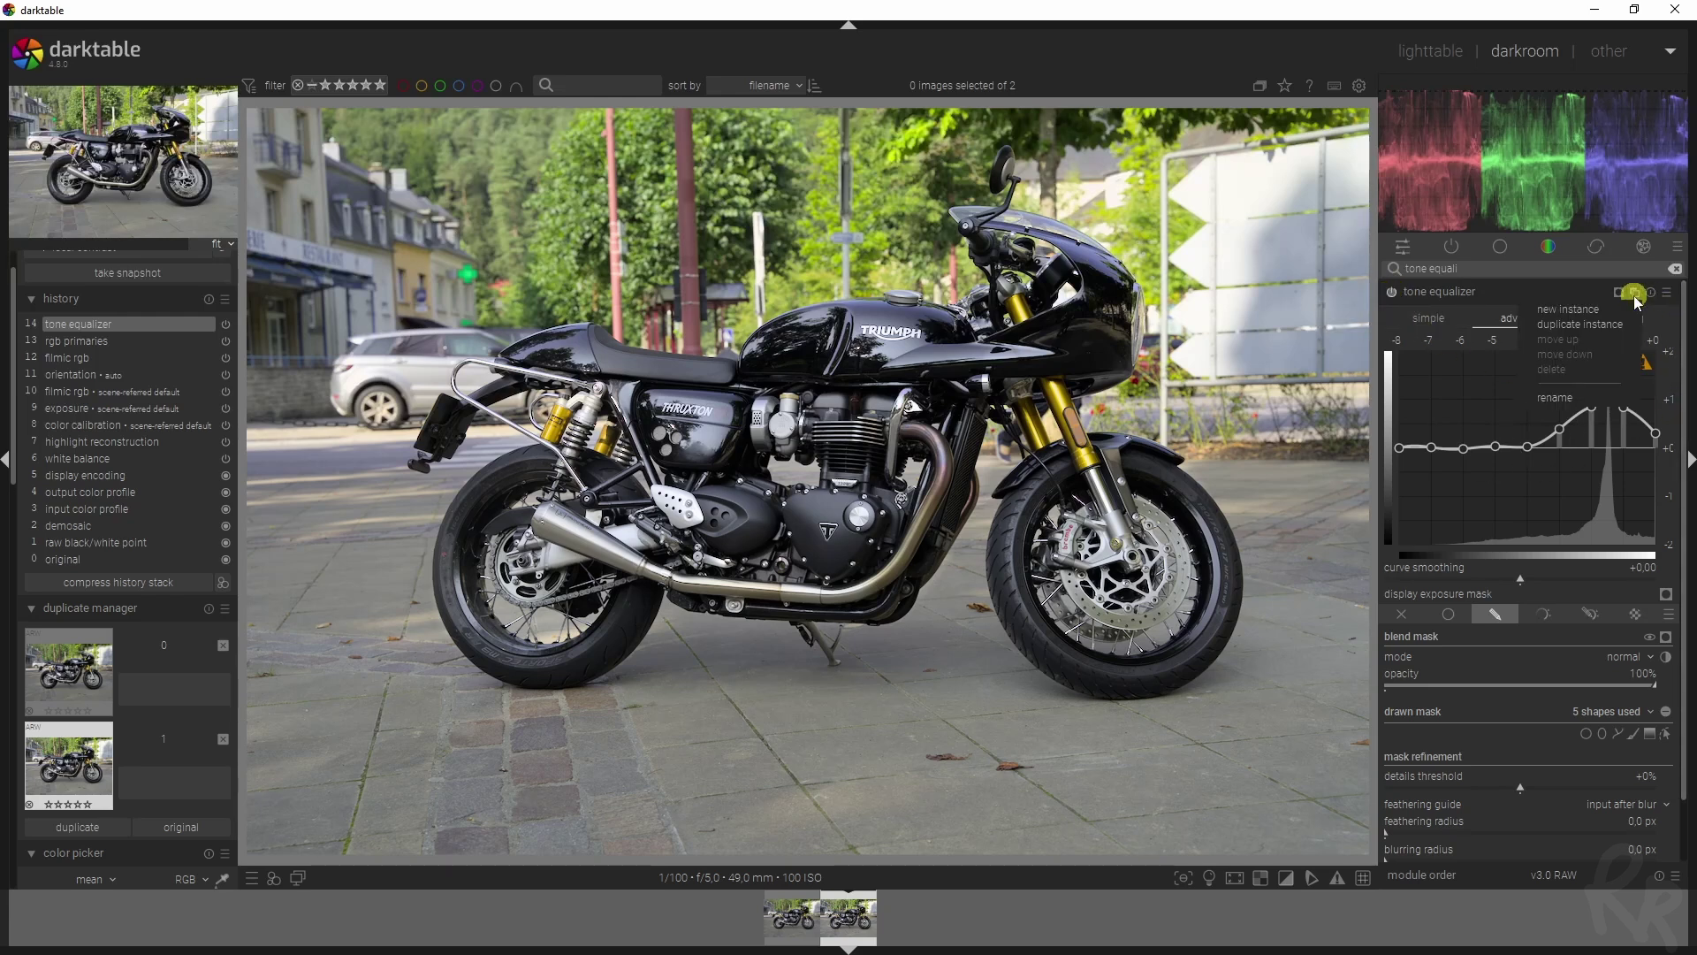
{"action": "left_click", "coordinate": [1614, 322]}
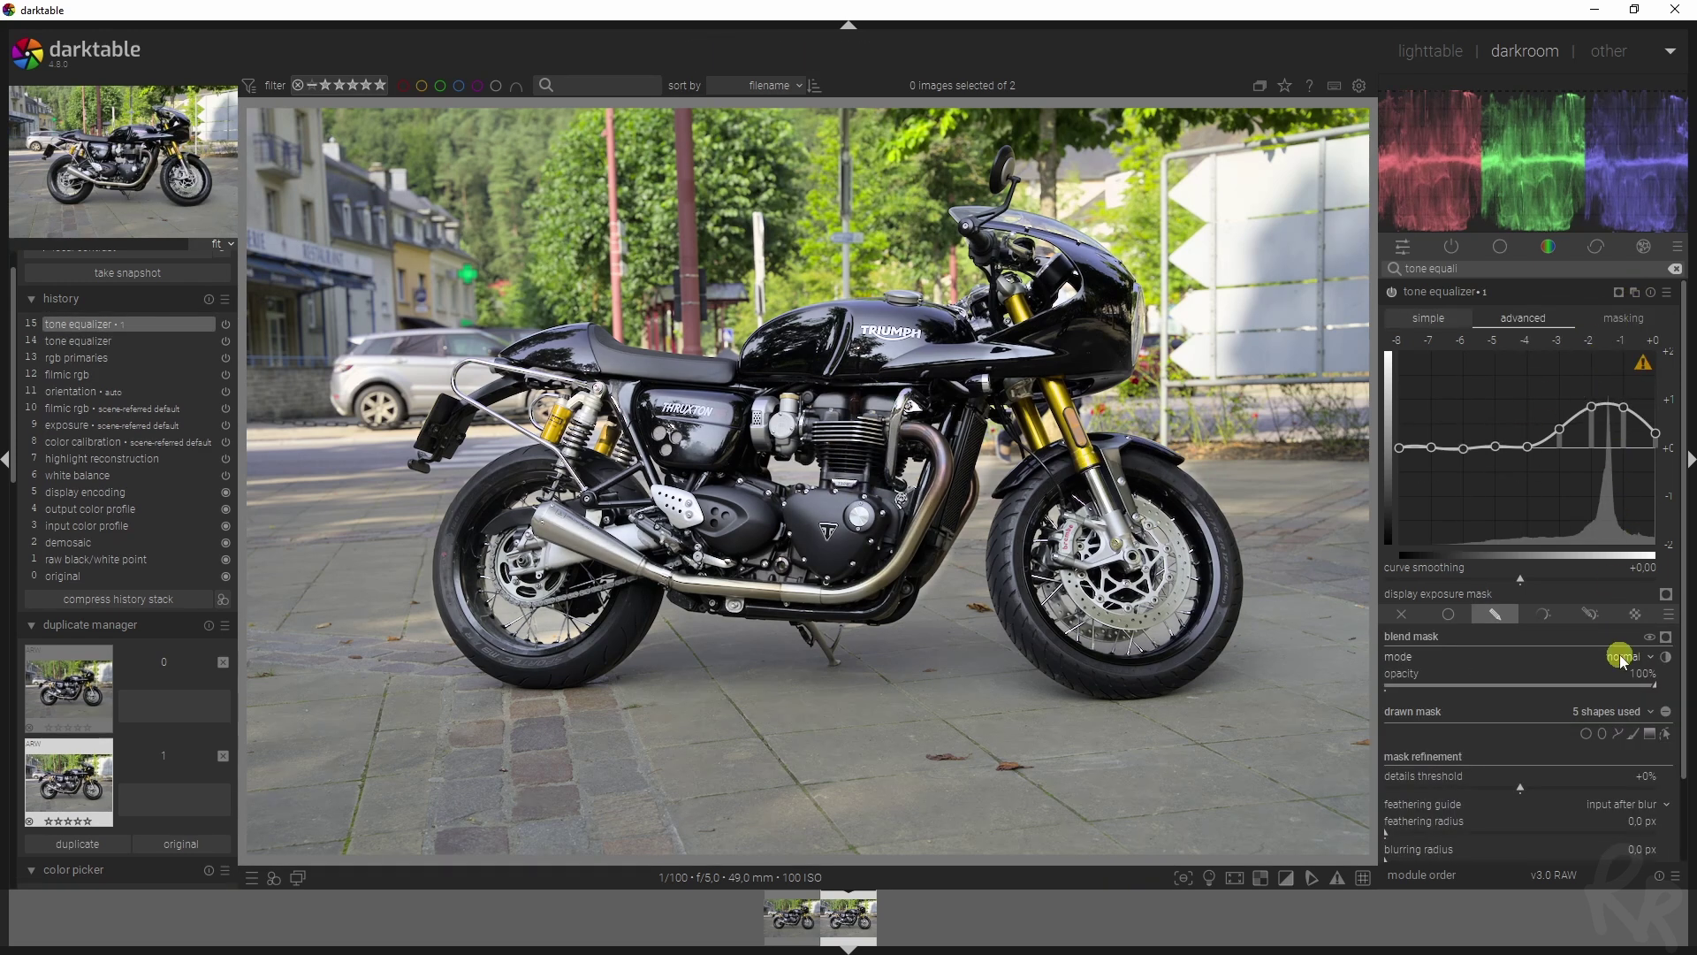
{"action": "left_click_drag", "start_coordinate": [1606, 408], "coordinate": [1606, 495]}
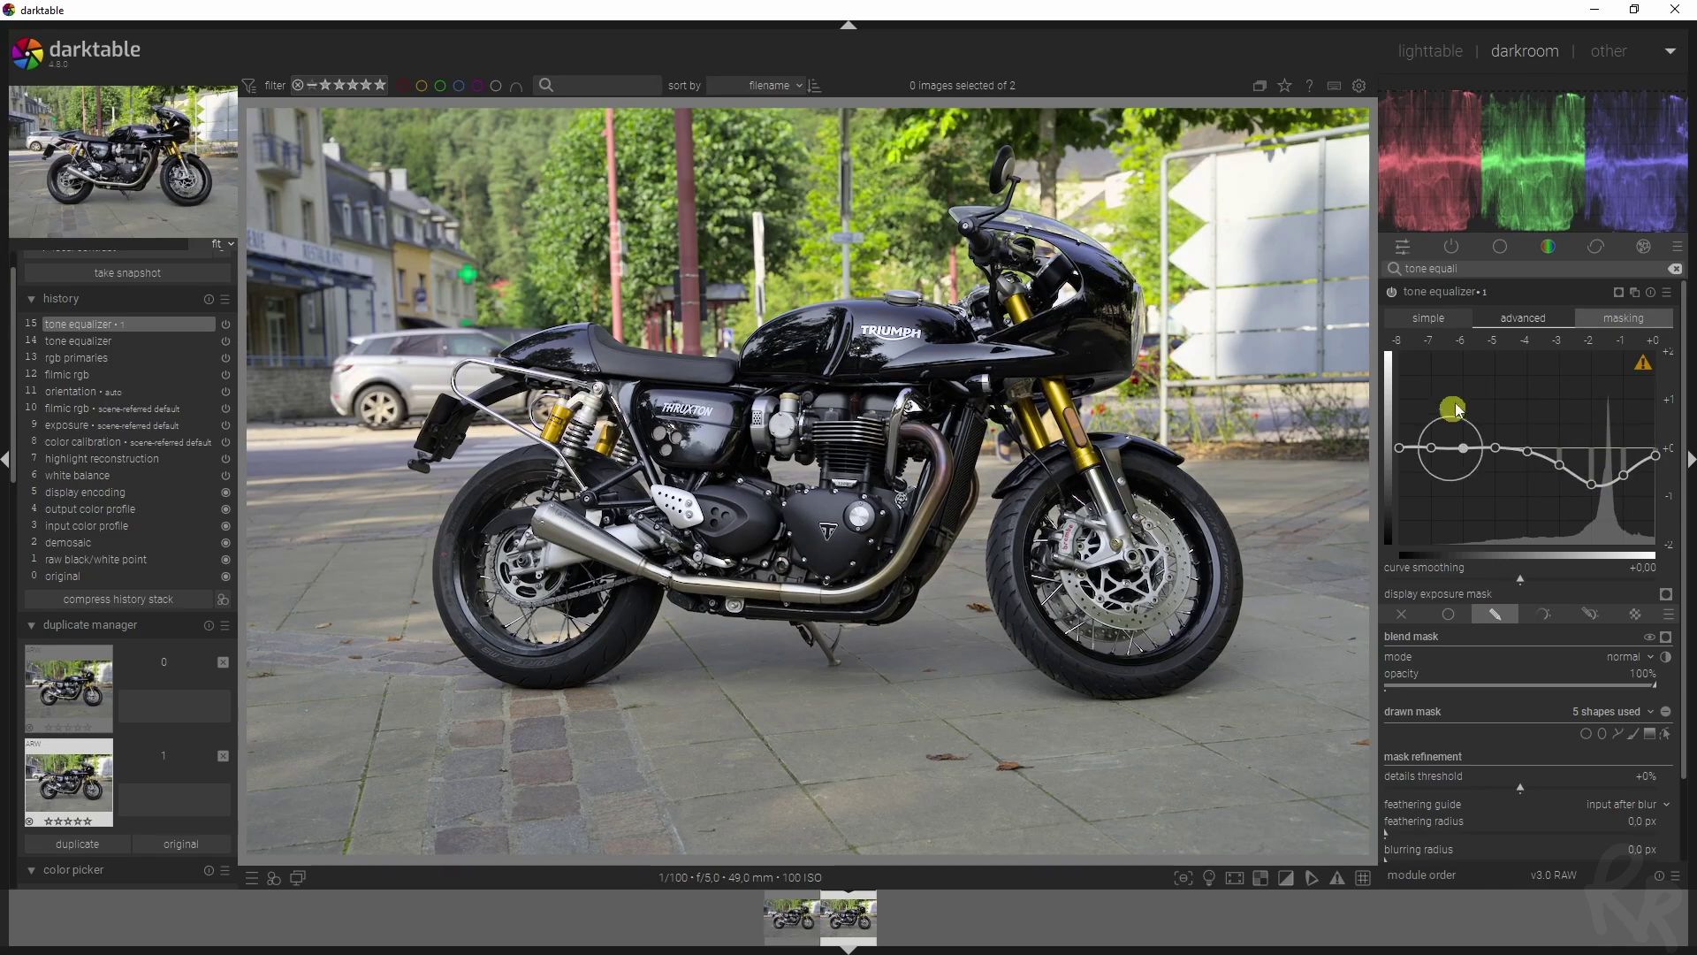
Compare the new instance on and off, then invert its mask to target the background
{"action": "left_click", "coordinate": [1392, 291]}
{"action": "left_click", "coordinate": [1392, 292]}
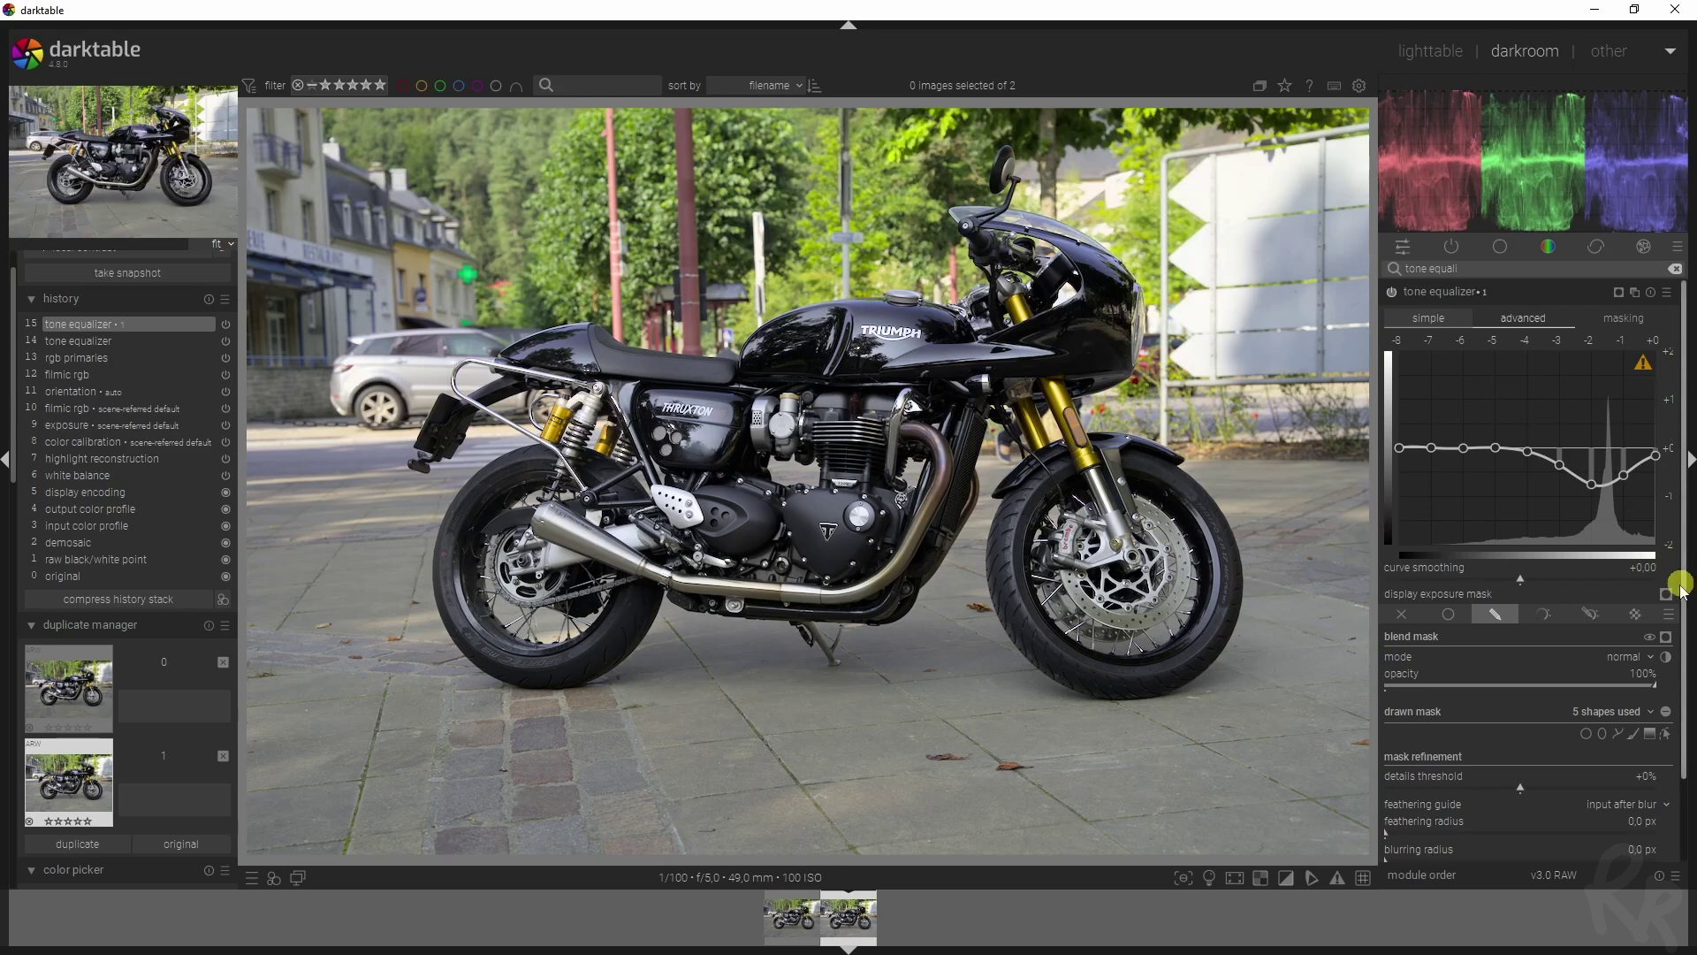
{"action": "left_click", "coordinate": [1663, 713]}
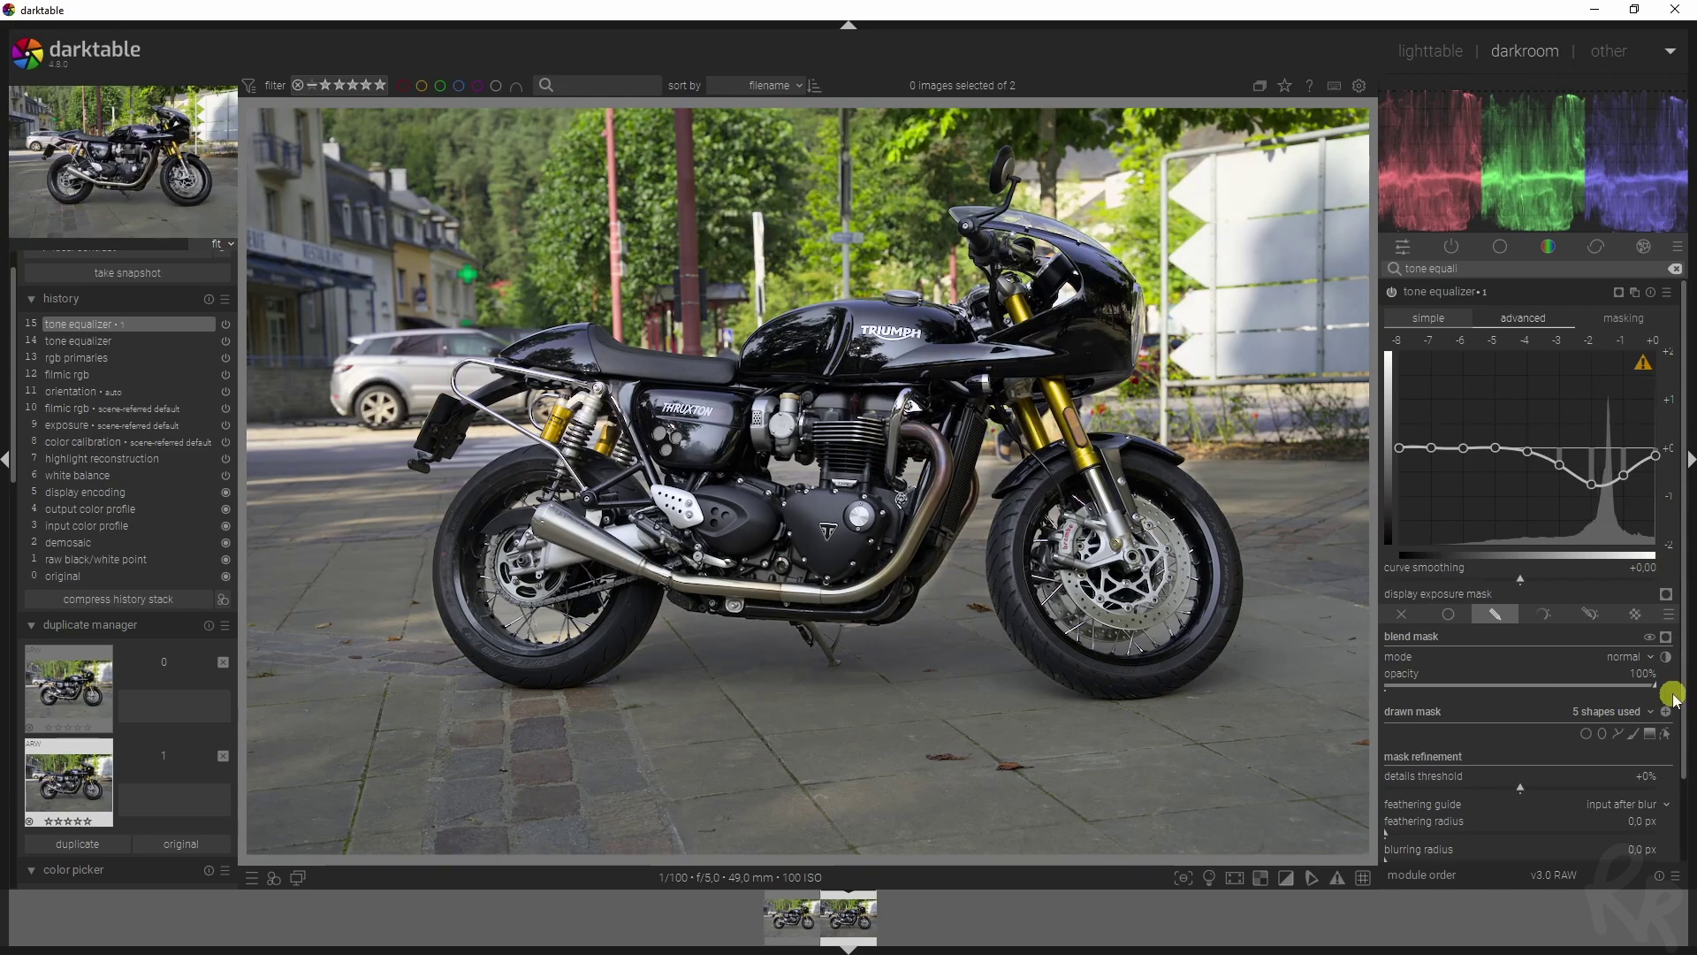
{"action": "scroll", "coordinate": [1690, 707], "scroll_direction": "down", "scroll_amount": 2}
Set about 40 px feathering radius on the masks of both tone equalizer instances
{"action": "left_click", "coordinate": [1427, 774]}
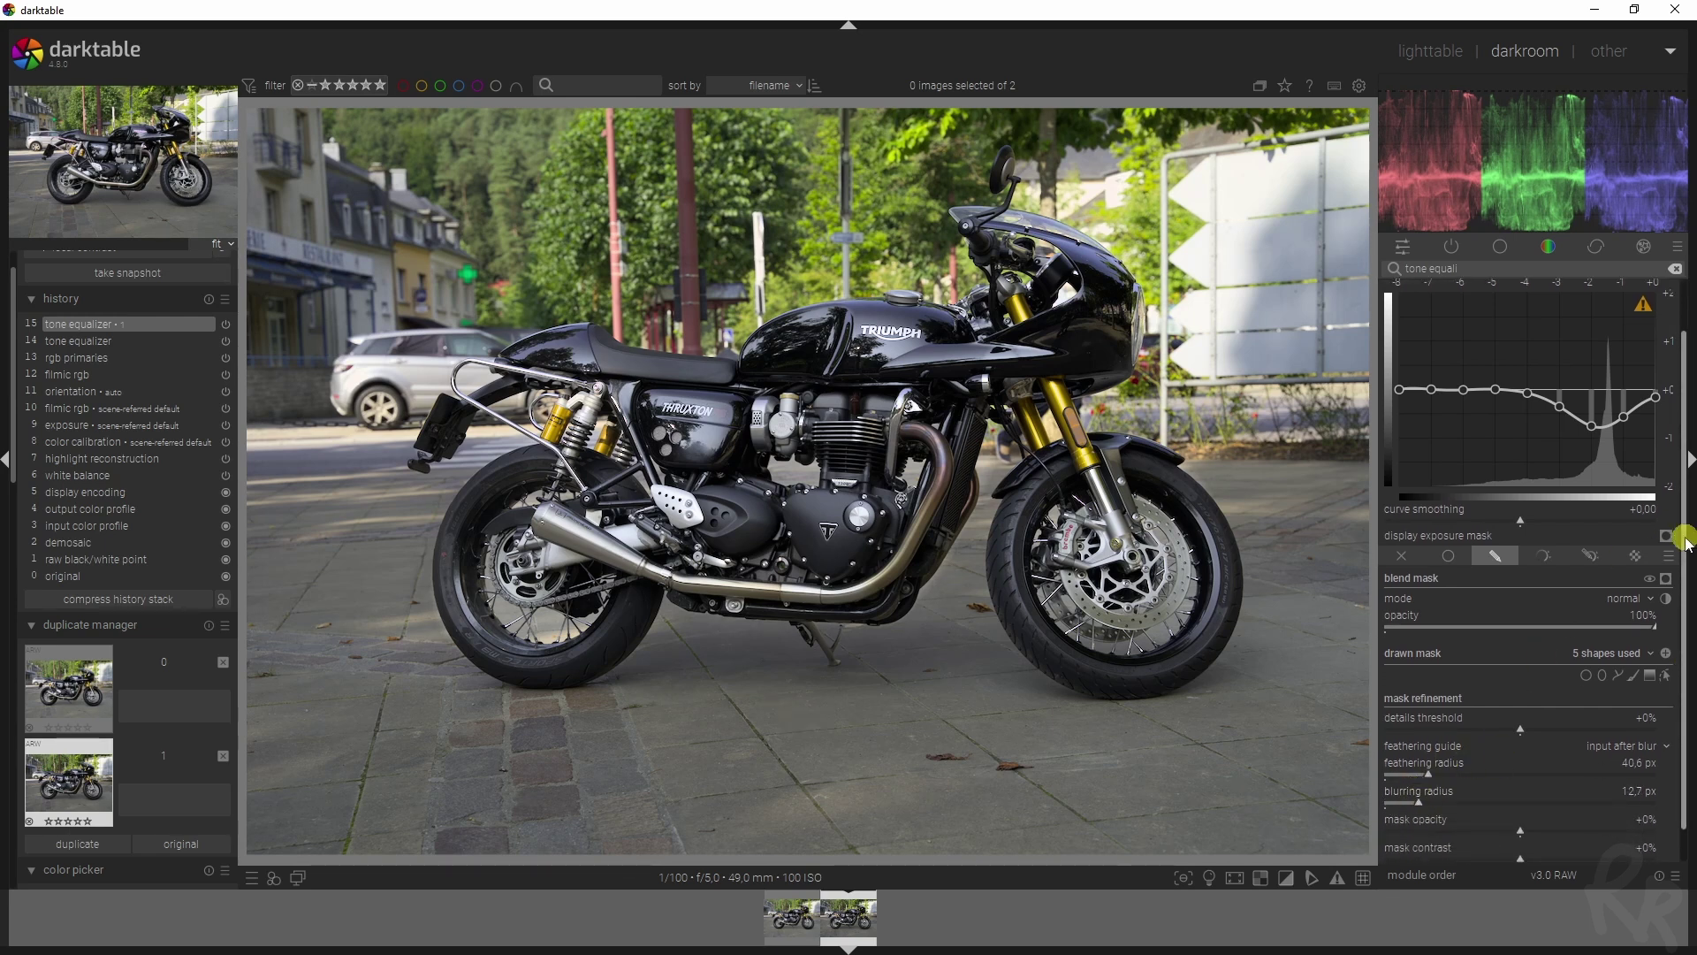
{"action": "scroll", "coordinate": [1690, 522], "scroll_direction": "up", "scroll_amount": 2}
{"action": "left_click", "coordinate": [1445, 294]}
{"action": "left_click", "coordinate": [1443, 300]}
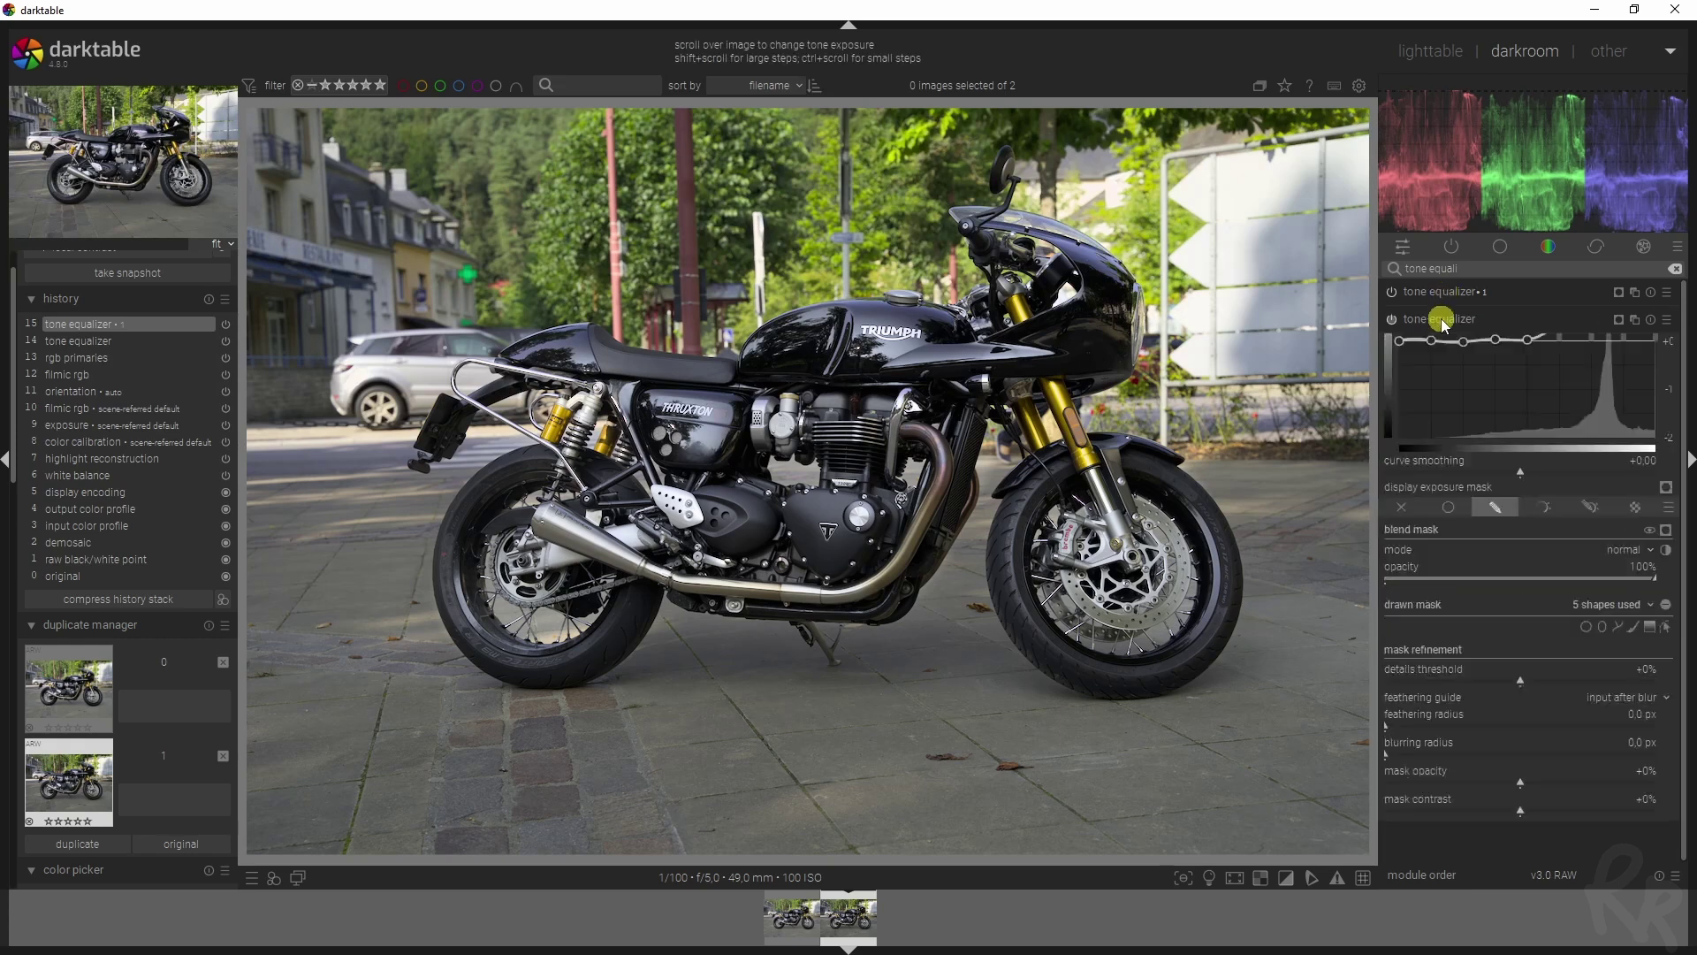
{"action": "scroll", "coordinate": [1686, 504], "scroll_direction": "down", "scroll_amount": 2}
{"action": "left_click", "coordinate": [1415, 769]}
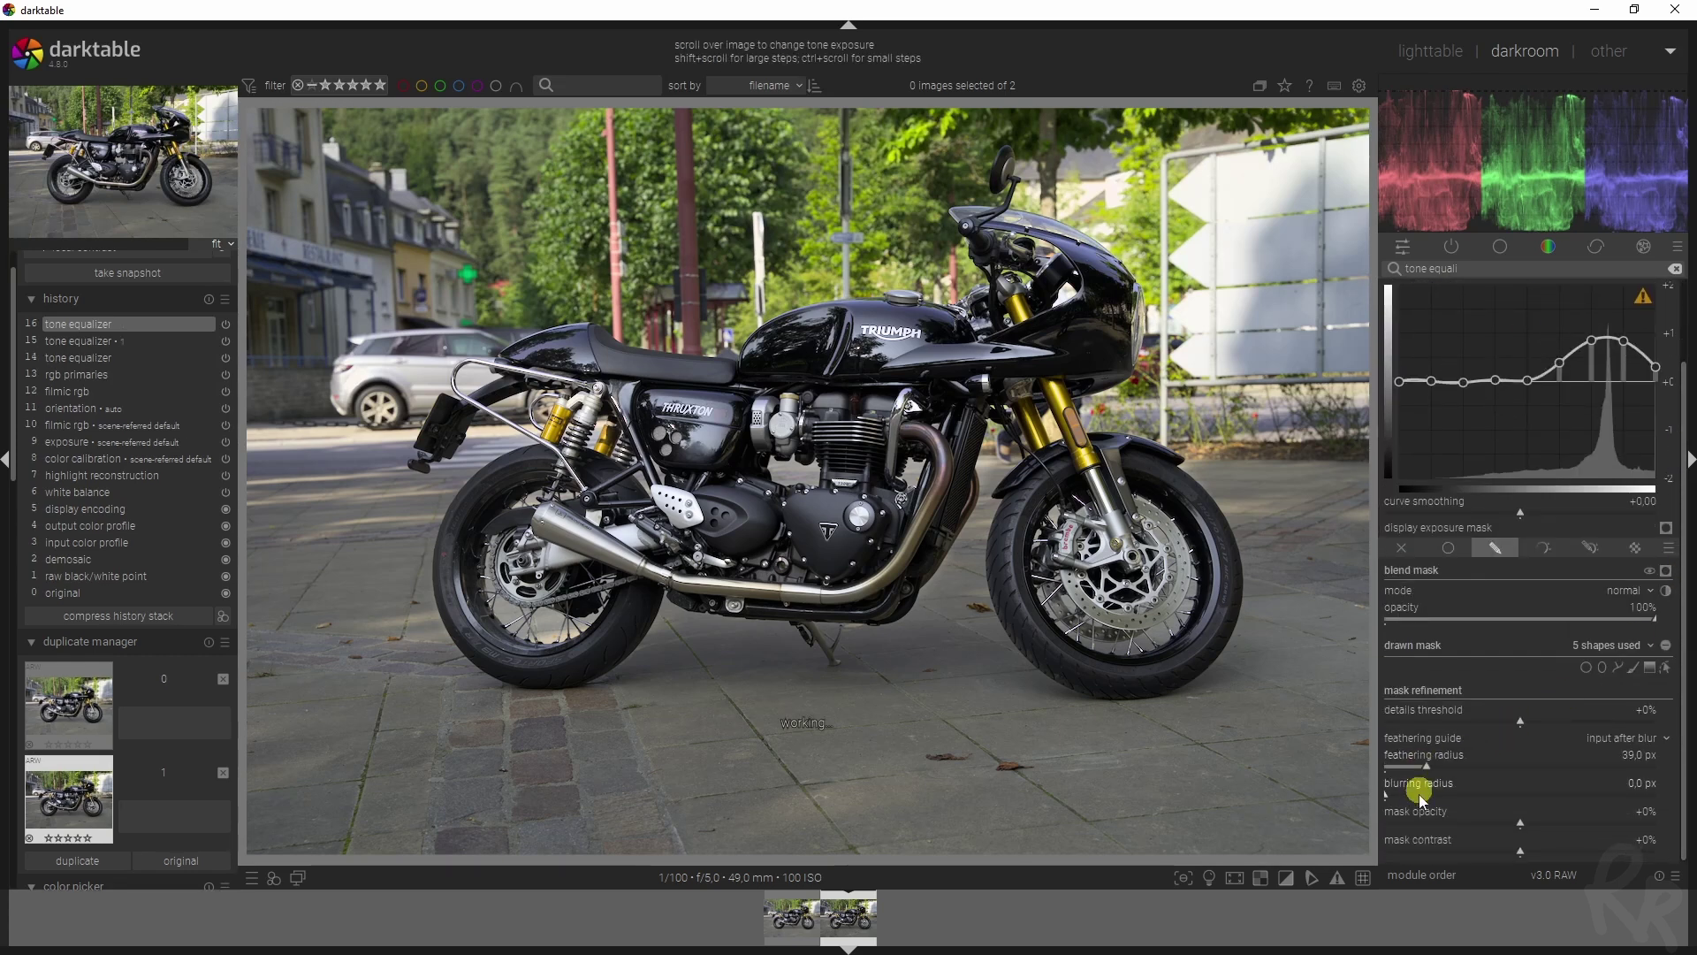
{"action": "scroll", "coordinate": [1441, 531], "scroll_direction": "up", "scroll_amount": 2}
{"action": "left_click", "coordinate": [1463, 316]}
Reopen the background tone equalizer and compare the photo before and after it via history
{"action": "left_click", "coordinate": [1465, 309]}
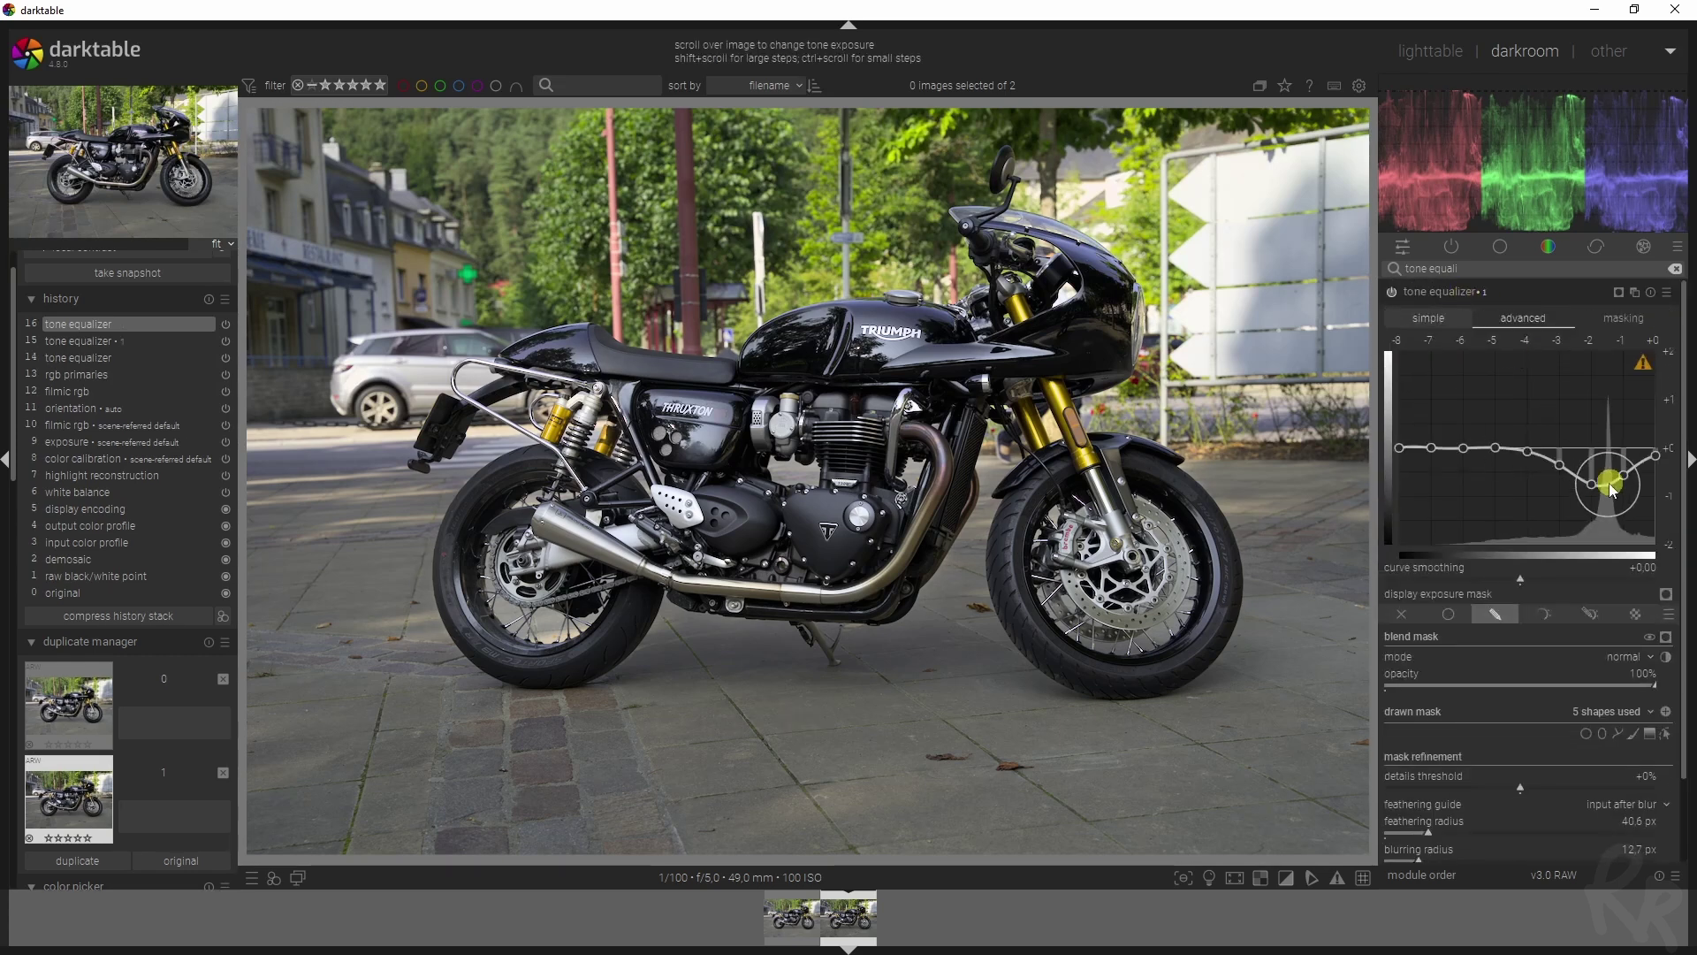
{"action": "scroll", "coordinate": [1605, 482], "scroll_direction": "down", "scroll_amount": 2}
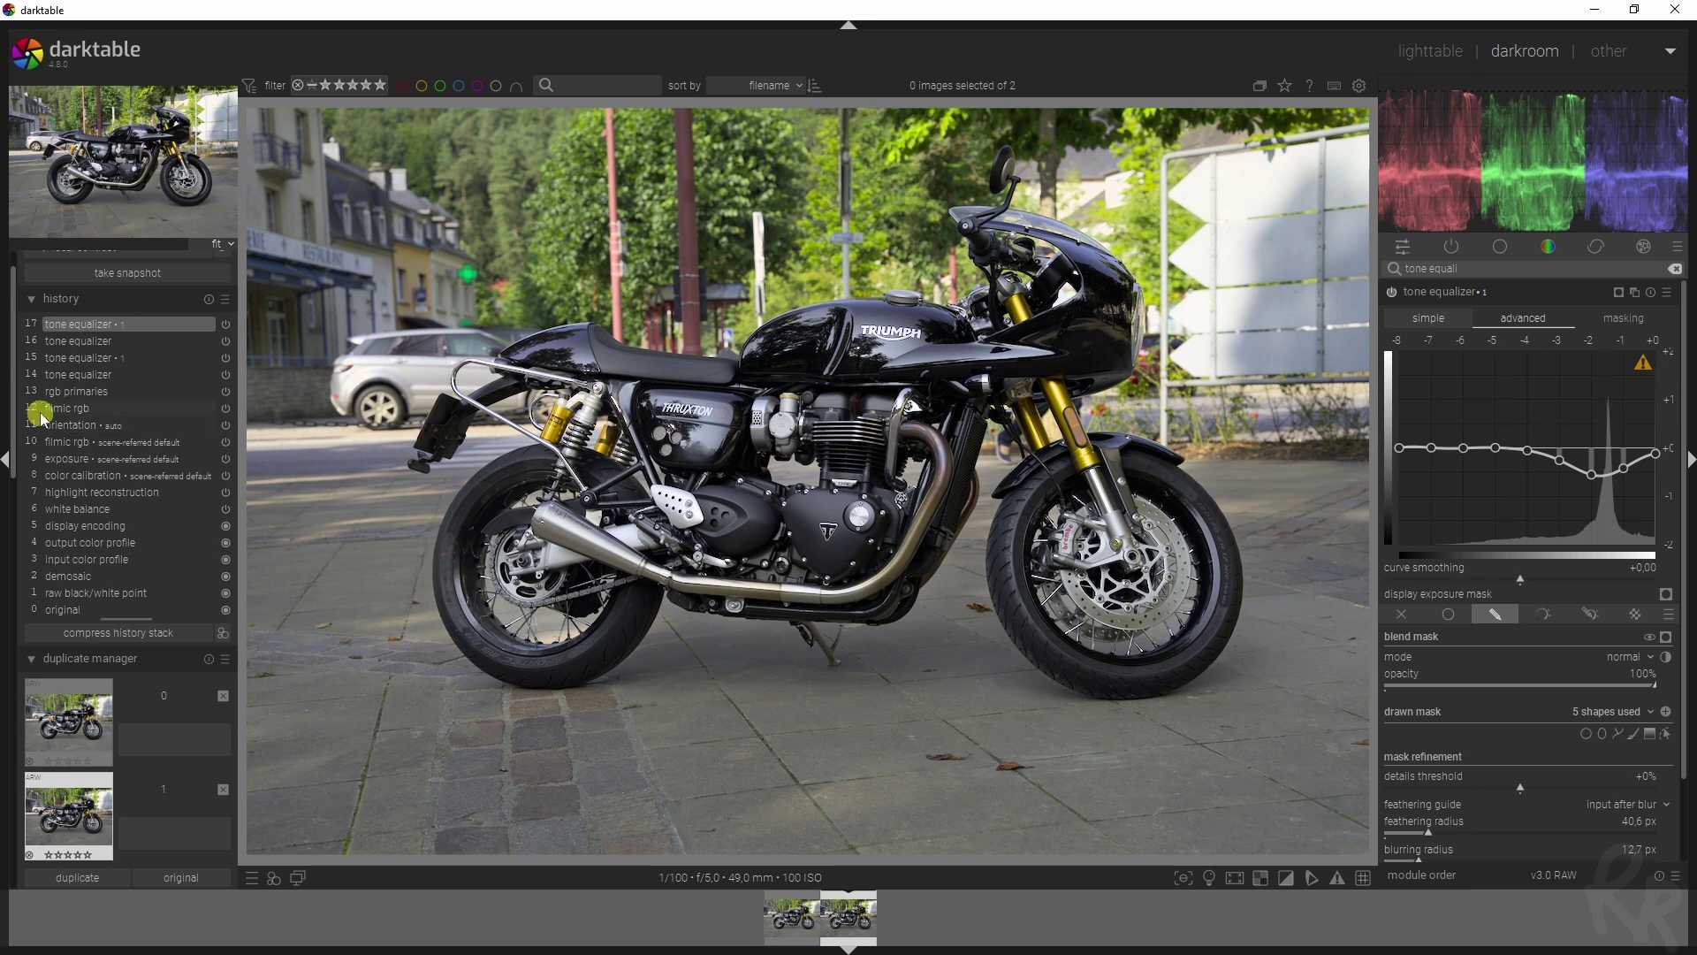
{"action": "left_click", "coordinate": [97, 408]}
{"action": "left_click", "coordinate": [97, 325]}
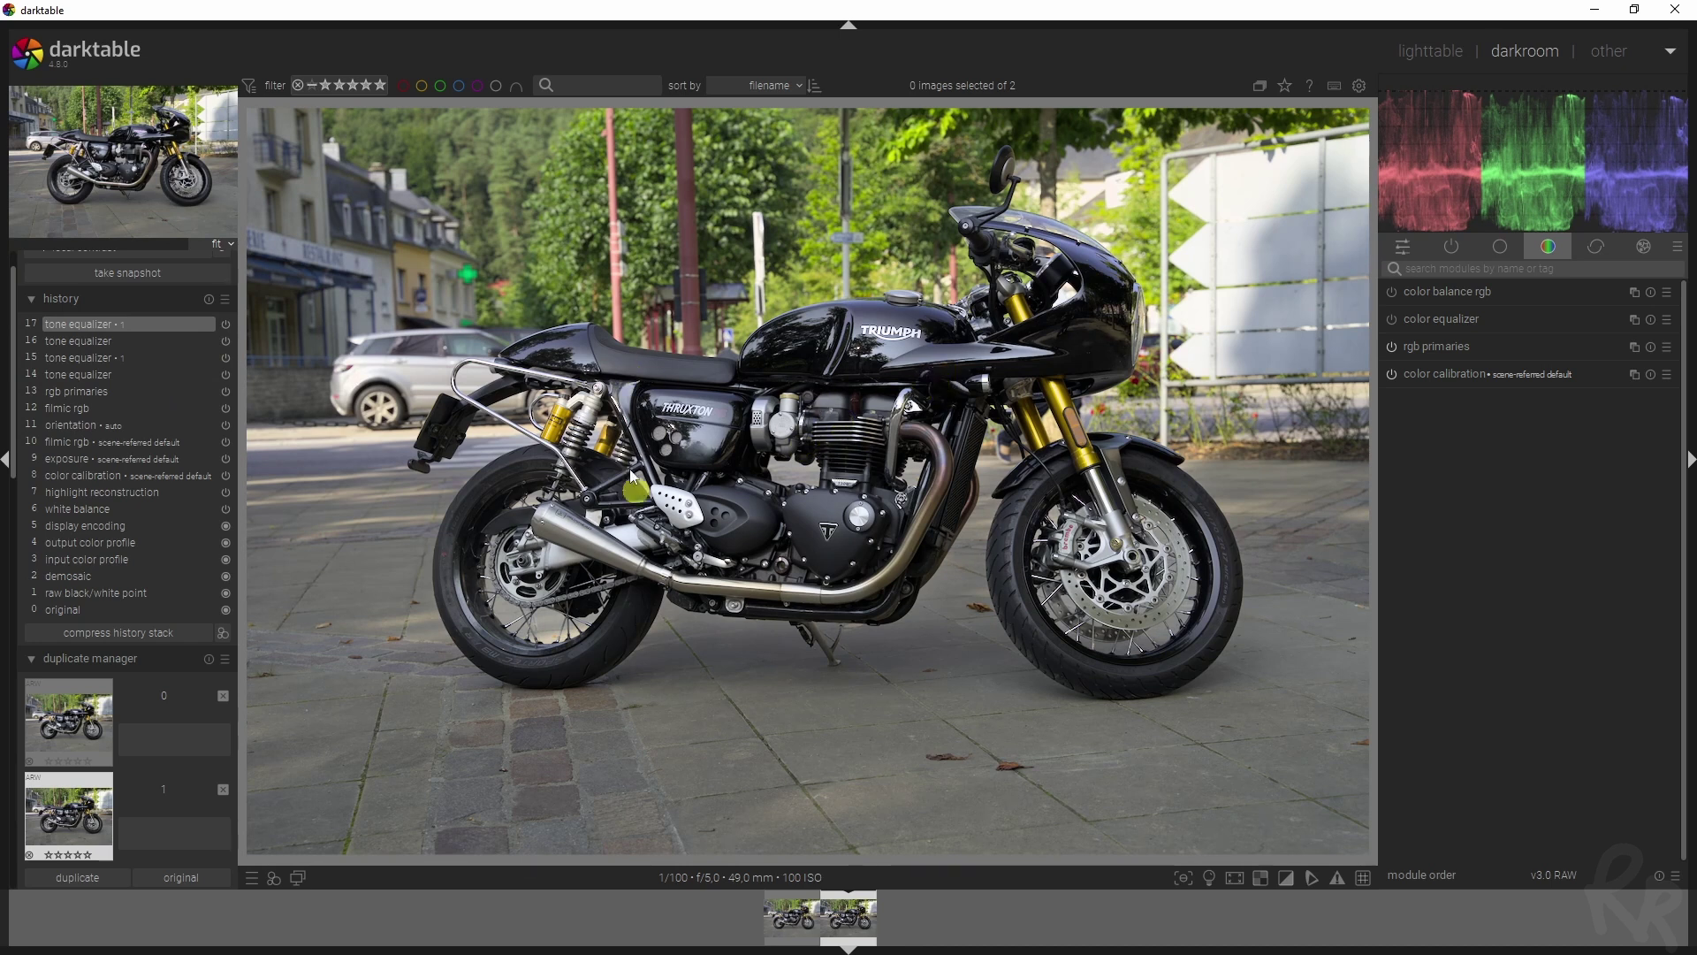
Enable local contrast, apply its clarity preset and set detail to 169%
{"action": "left_click", "coordinate": [1476, 271]}
{"action": "type", "text": "local"}
{"action": "left_click", "coordinate": [1445, 290]}
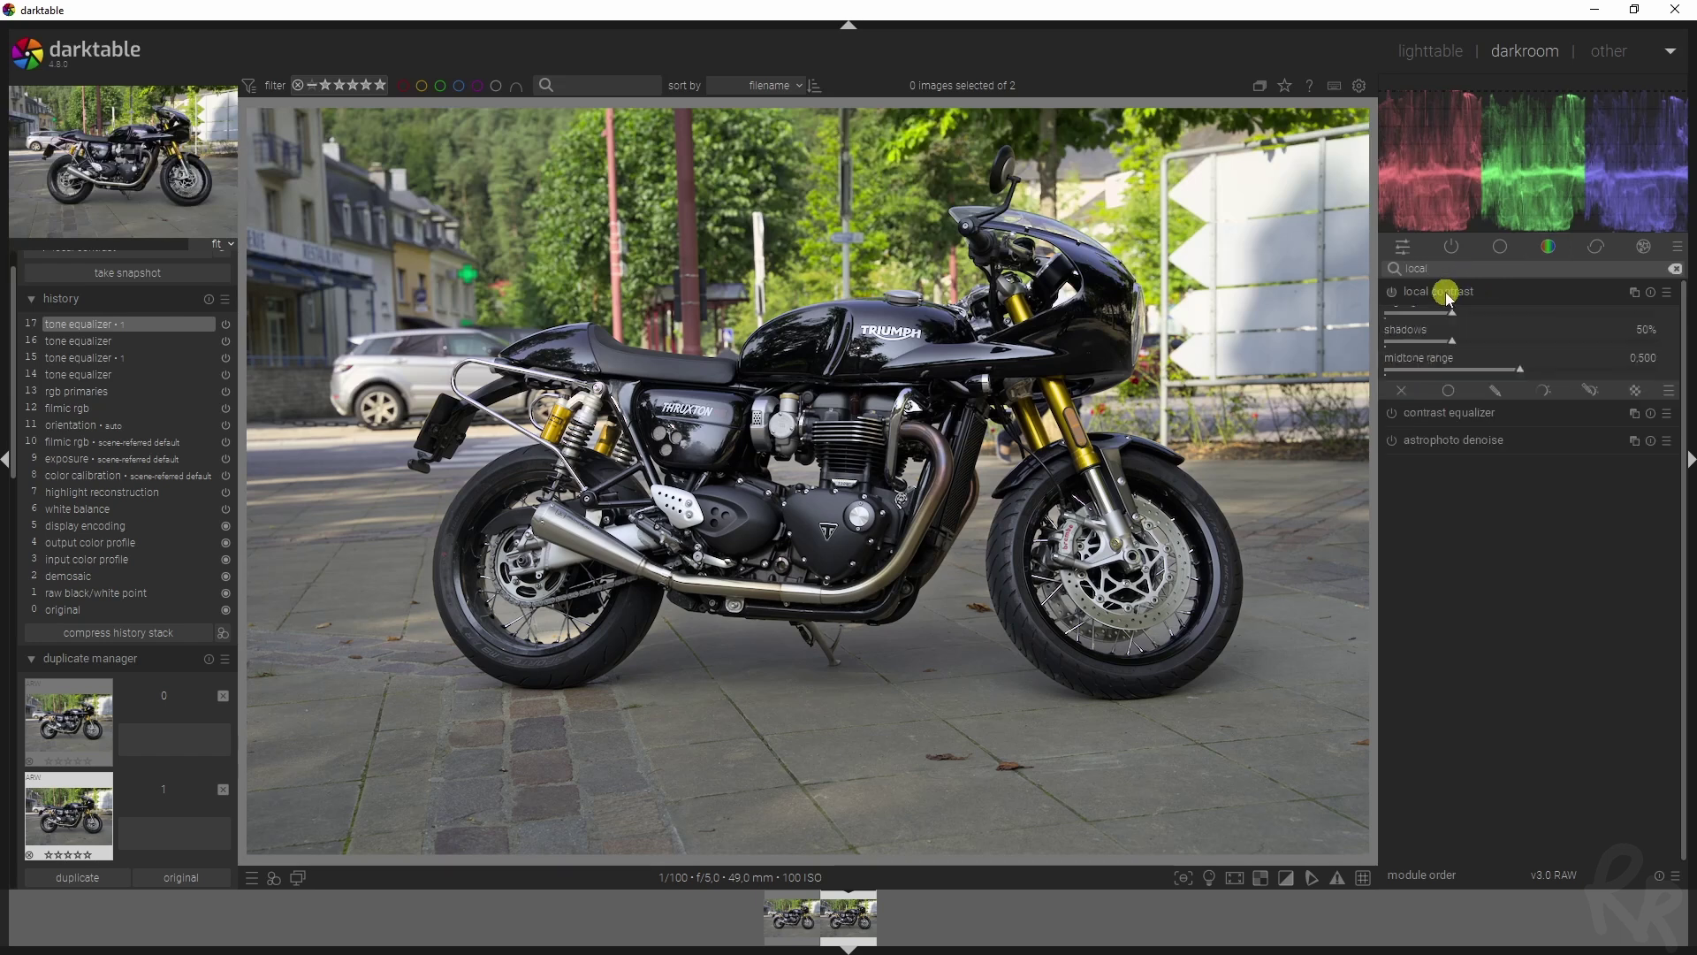
{"action": "left_click", "coordinate": [1391, 292]}
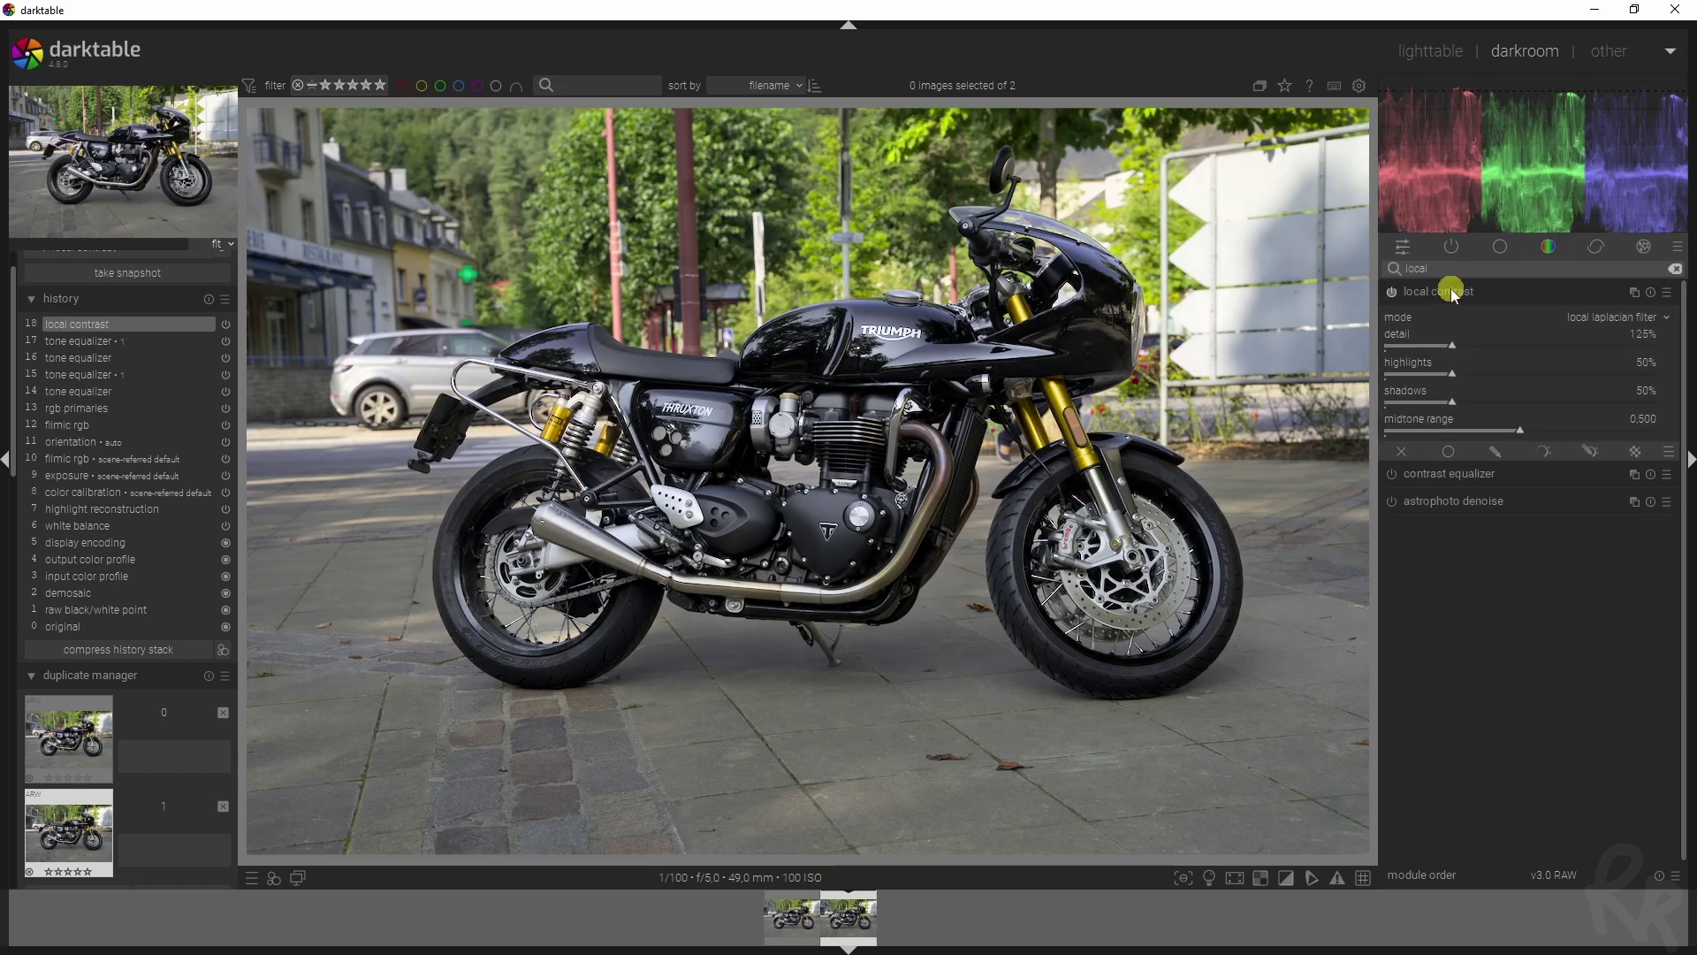
{"action": "left_click", "coordinate": [1668, 294]}
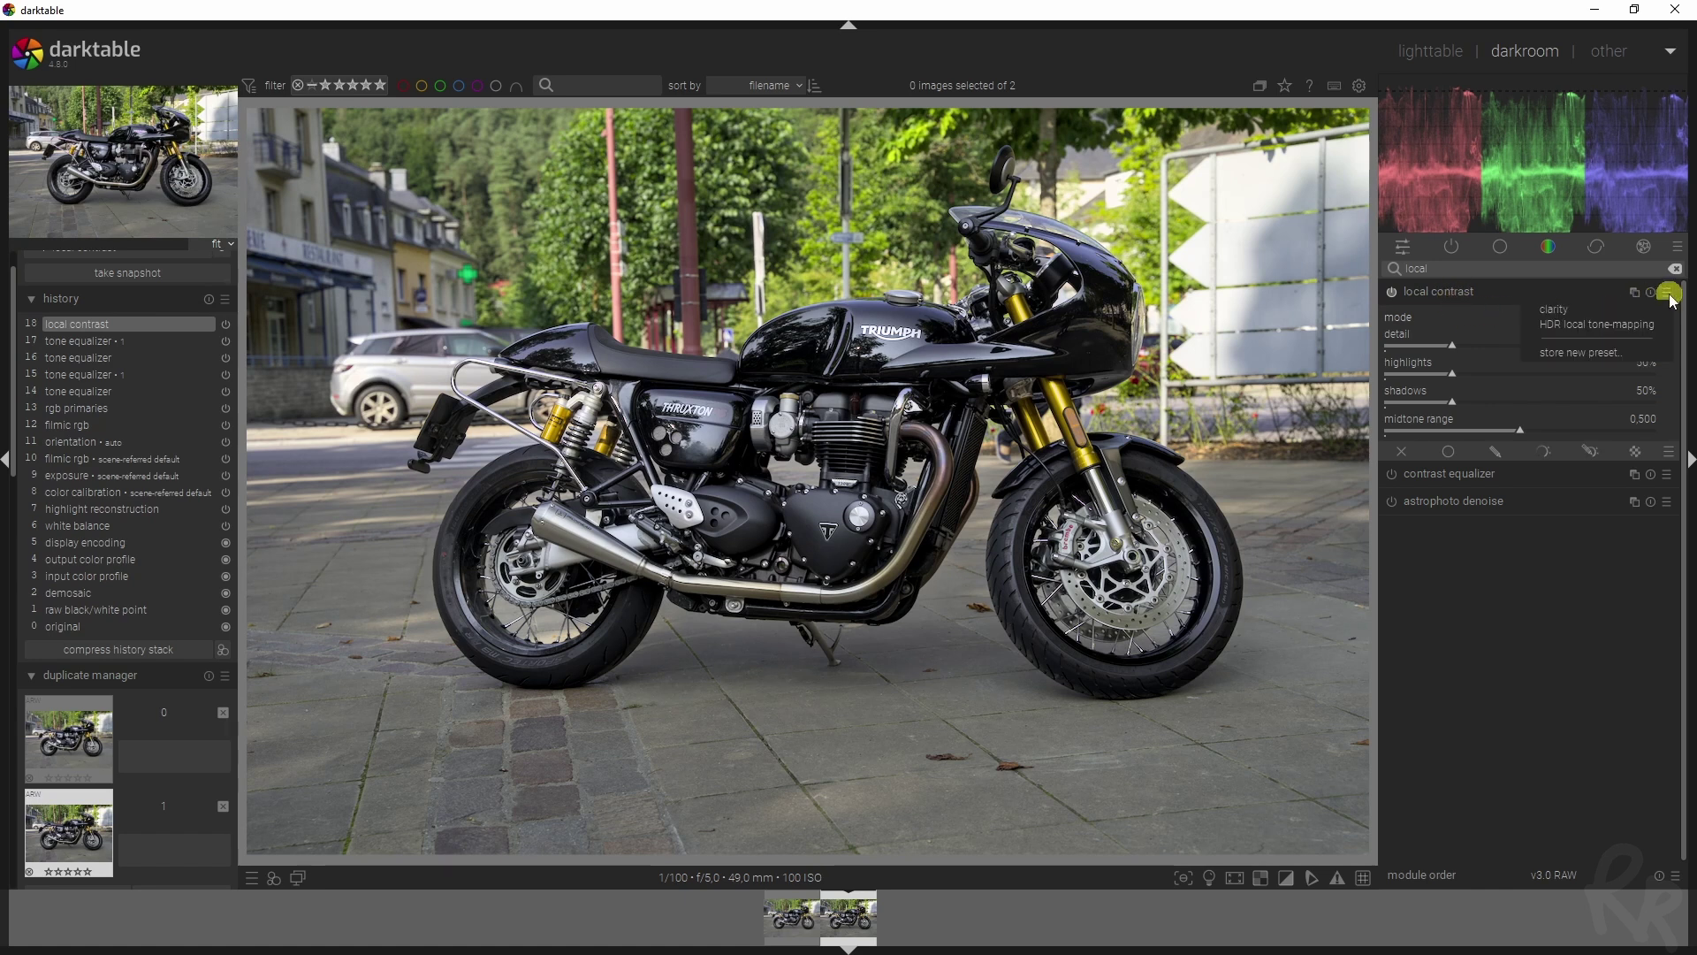
{"action": "left_click", "coordinate": [1575, 311]}
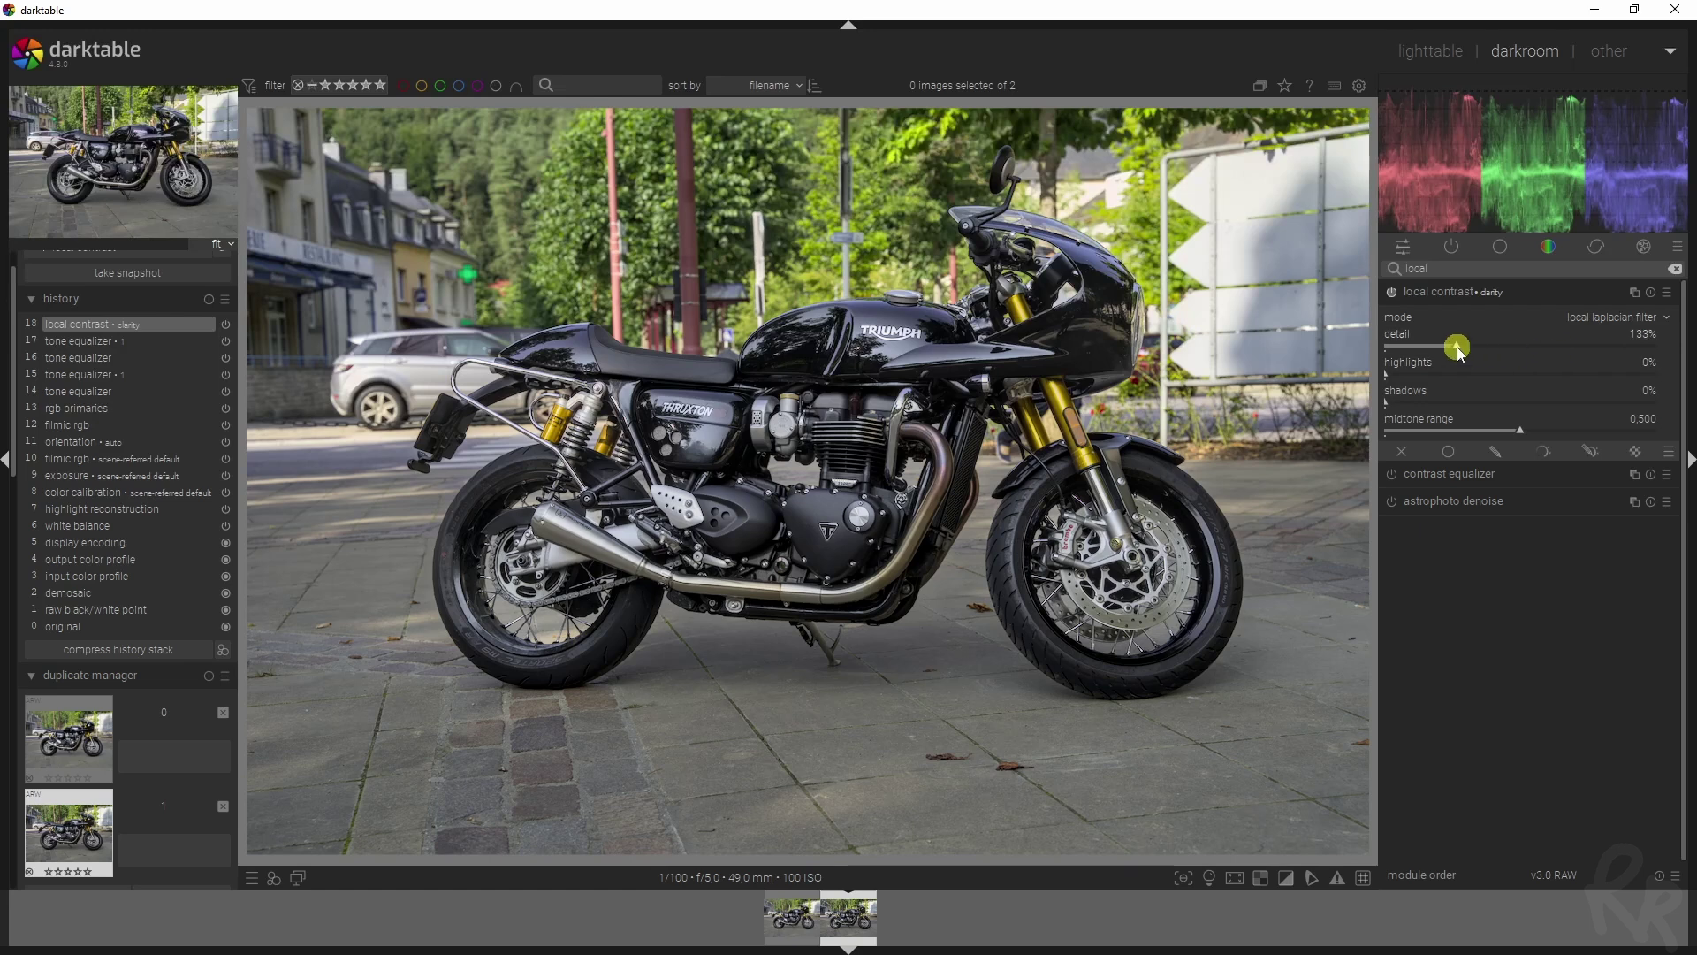
{"action": "mouse_move", "coordinate": [1461, 352]}
{"action": "left_mouse_down"}
{"action": "mouse_move", "coordinate": [1546, 345]}
{"action": "mouse_move", "coordinate": [1395, 349]}
{"action": "mouse_move", "coordinate": [1591, 344]}
{"action": "mouse_move", "coordinate": [1354, 349]}
{"action": "mouse_move", "coordinate": [1474, 345]}
{"action": "left_mouse_up"}
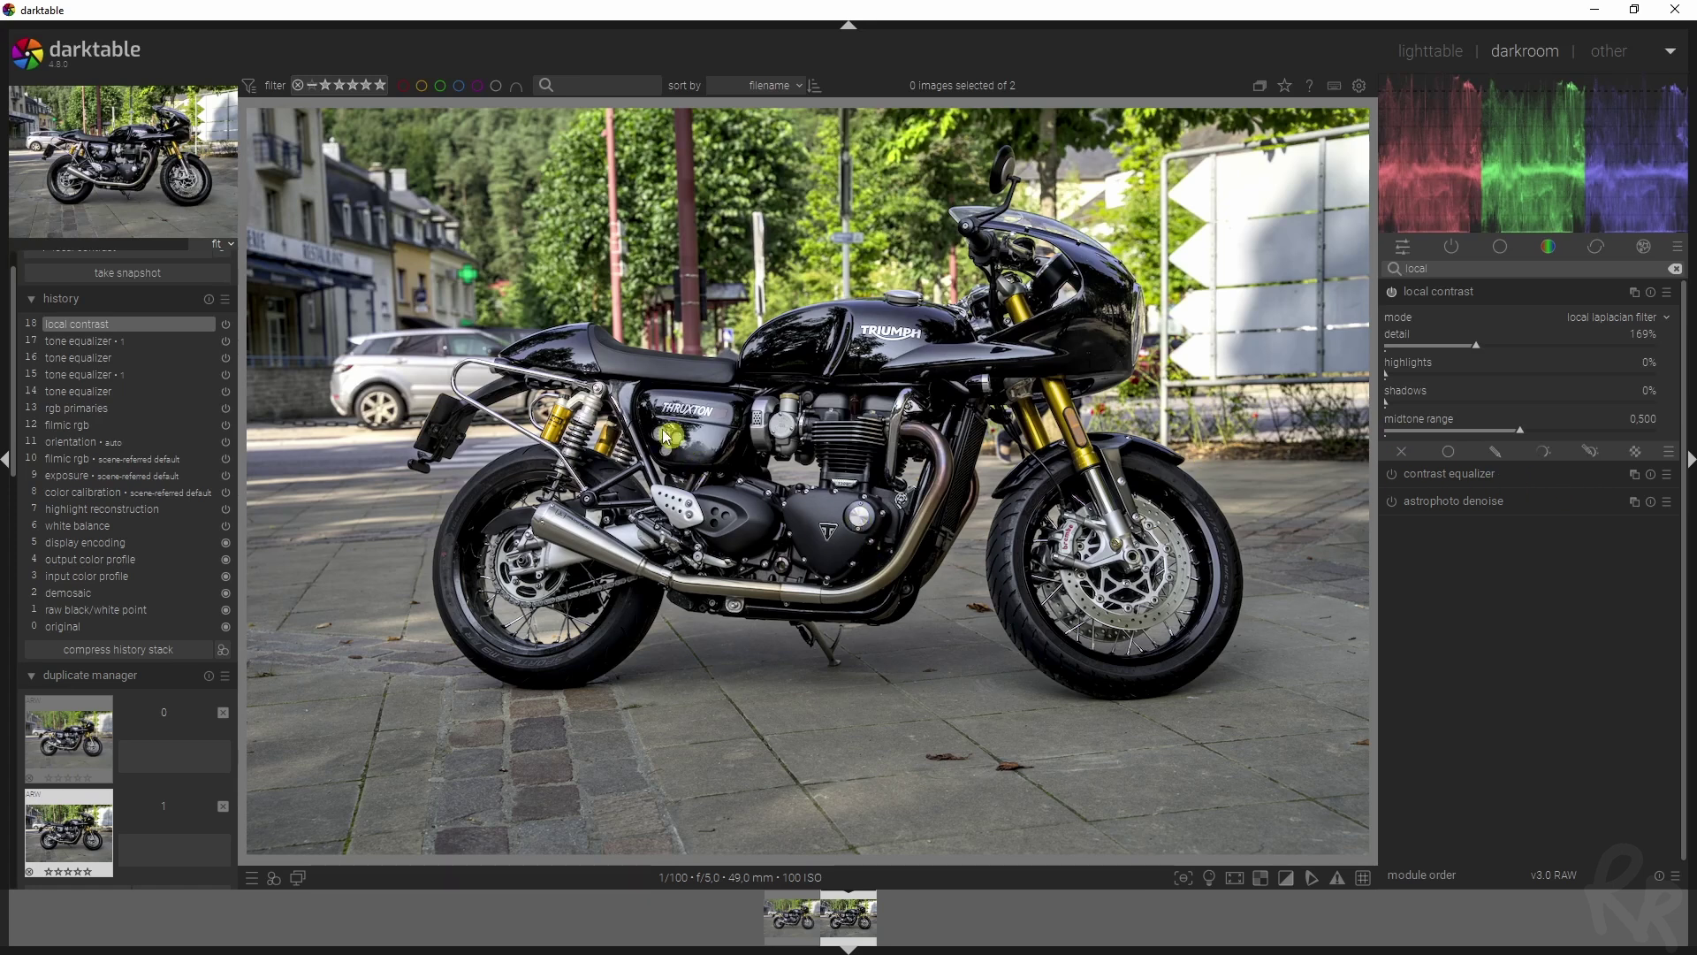
Give local contrast a drawn mask reusing the tone equalizer's five shapes, then hide the outlines
{"action": "left_click", "coordinate": [1505, 452]}
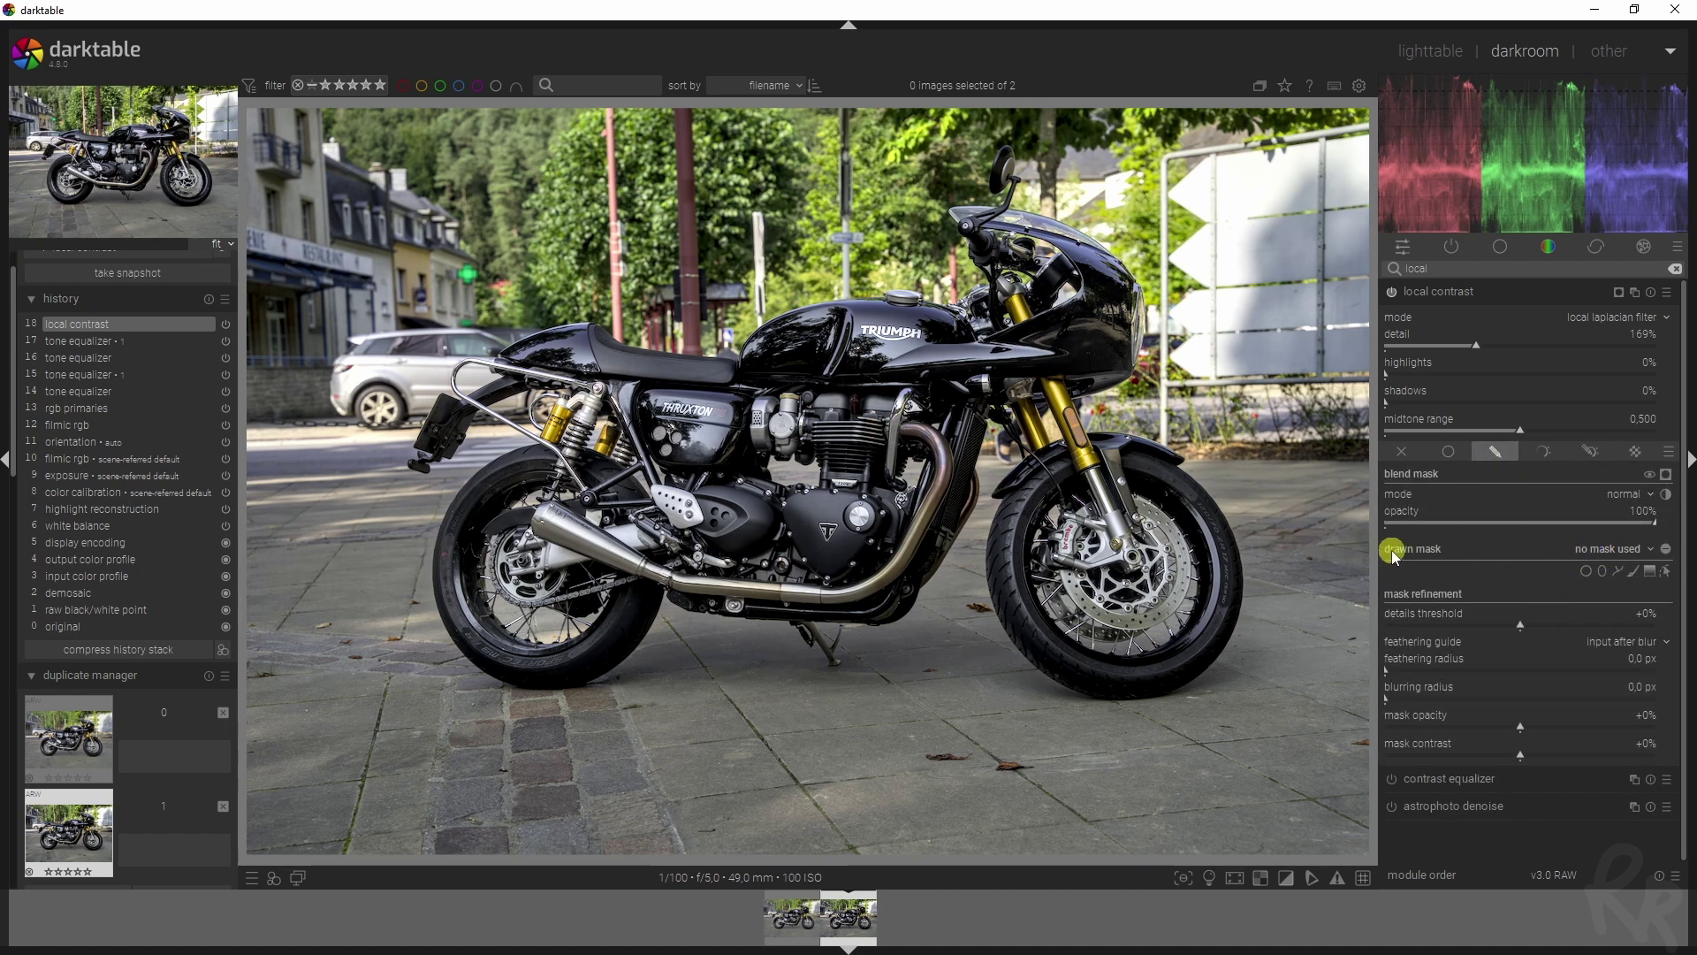
{"action": "left_click", "coordinate": [1657, 549]}
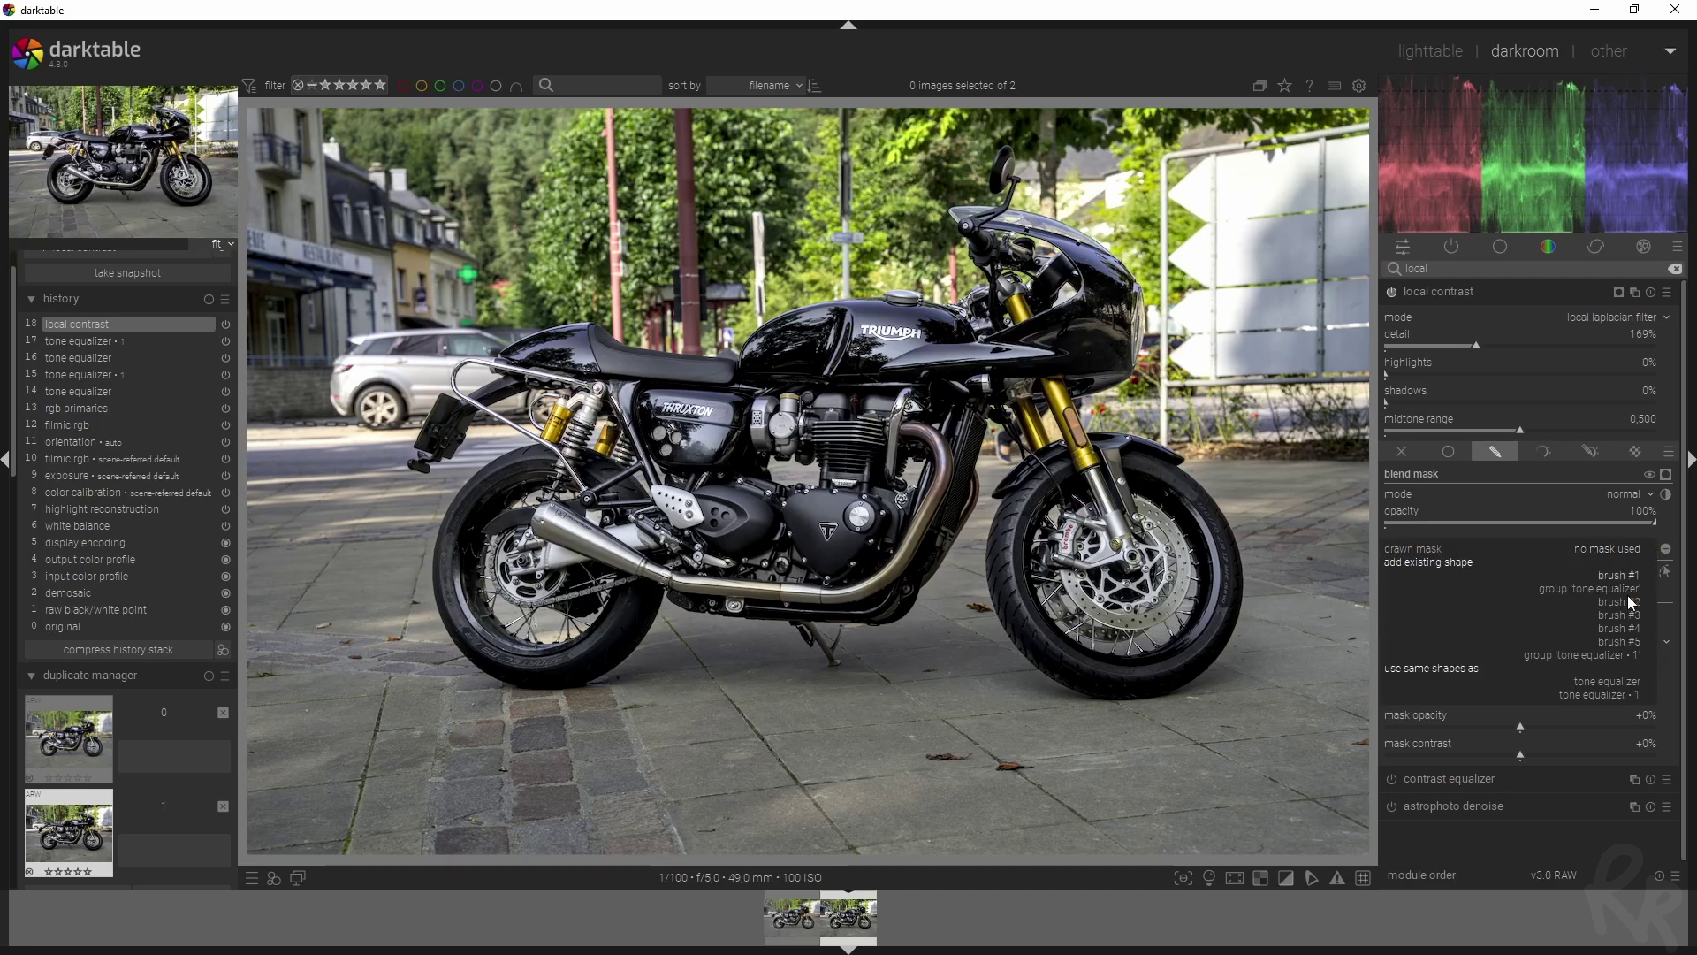
{"action": "left_click", "coordinate": [1605, 682]}
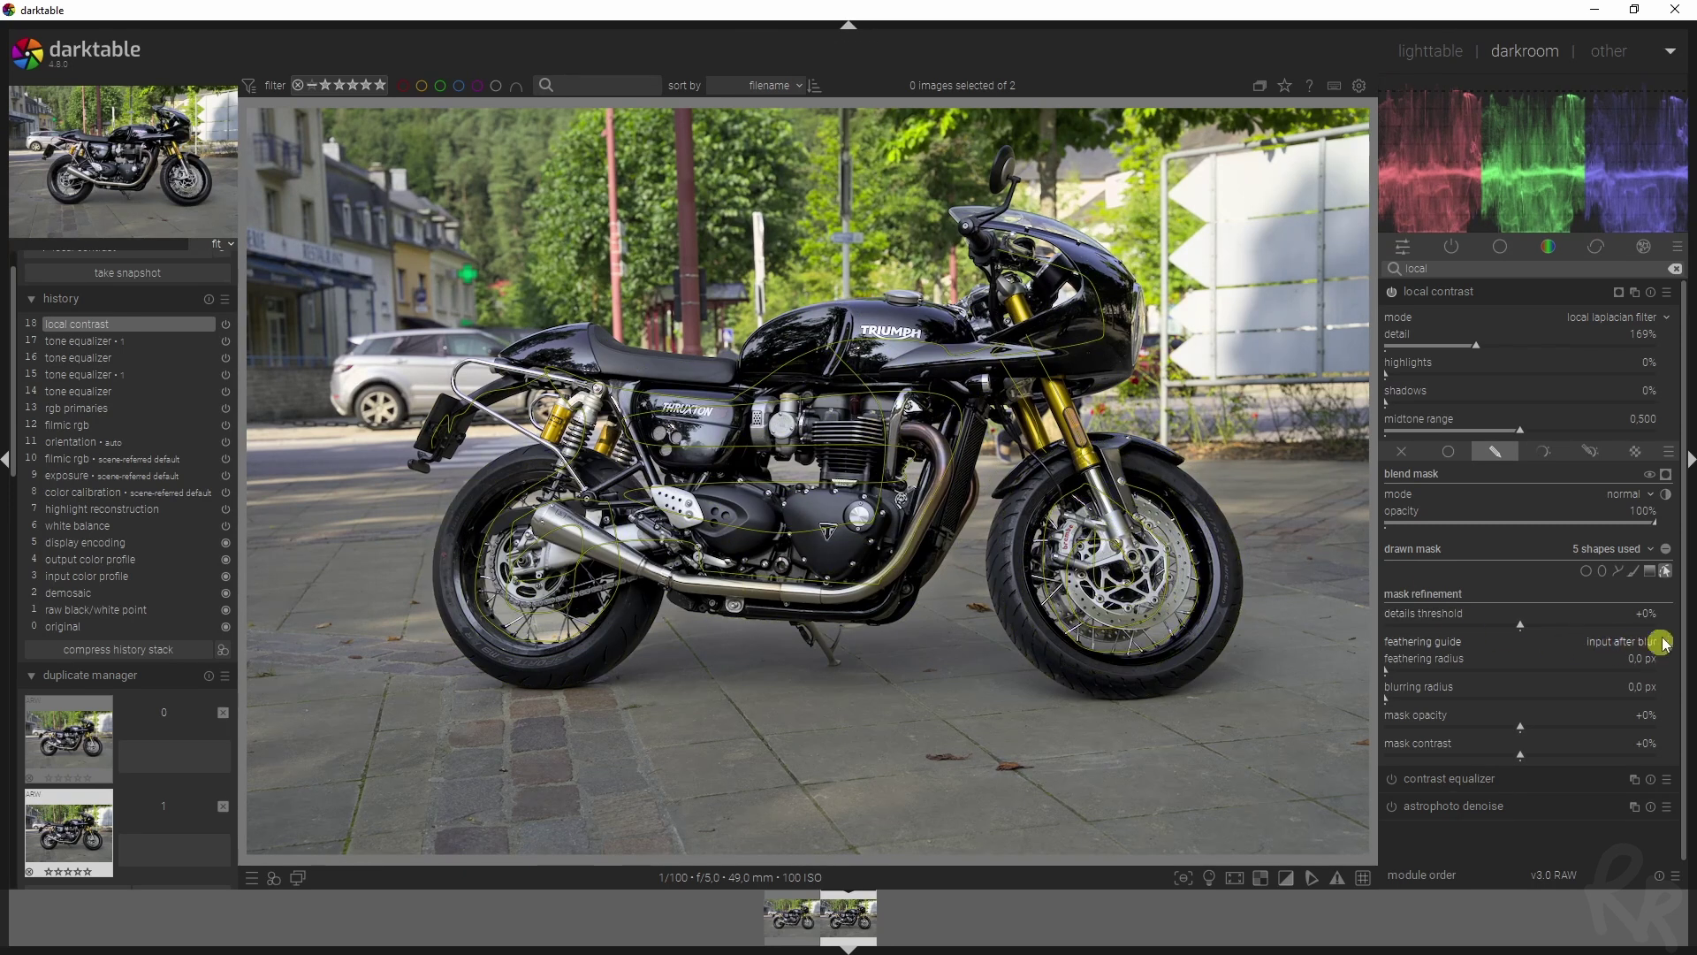
{"action": "left_click", "coordinate": [1667, 573]}
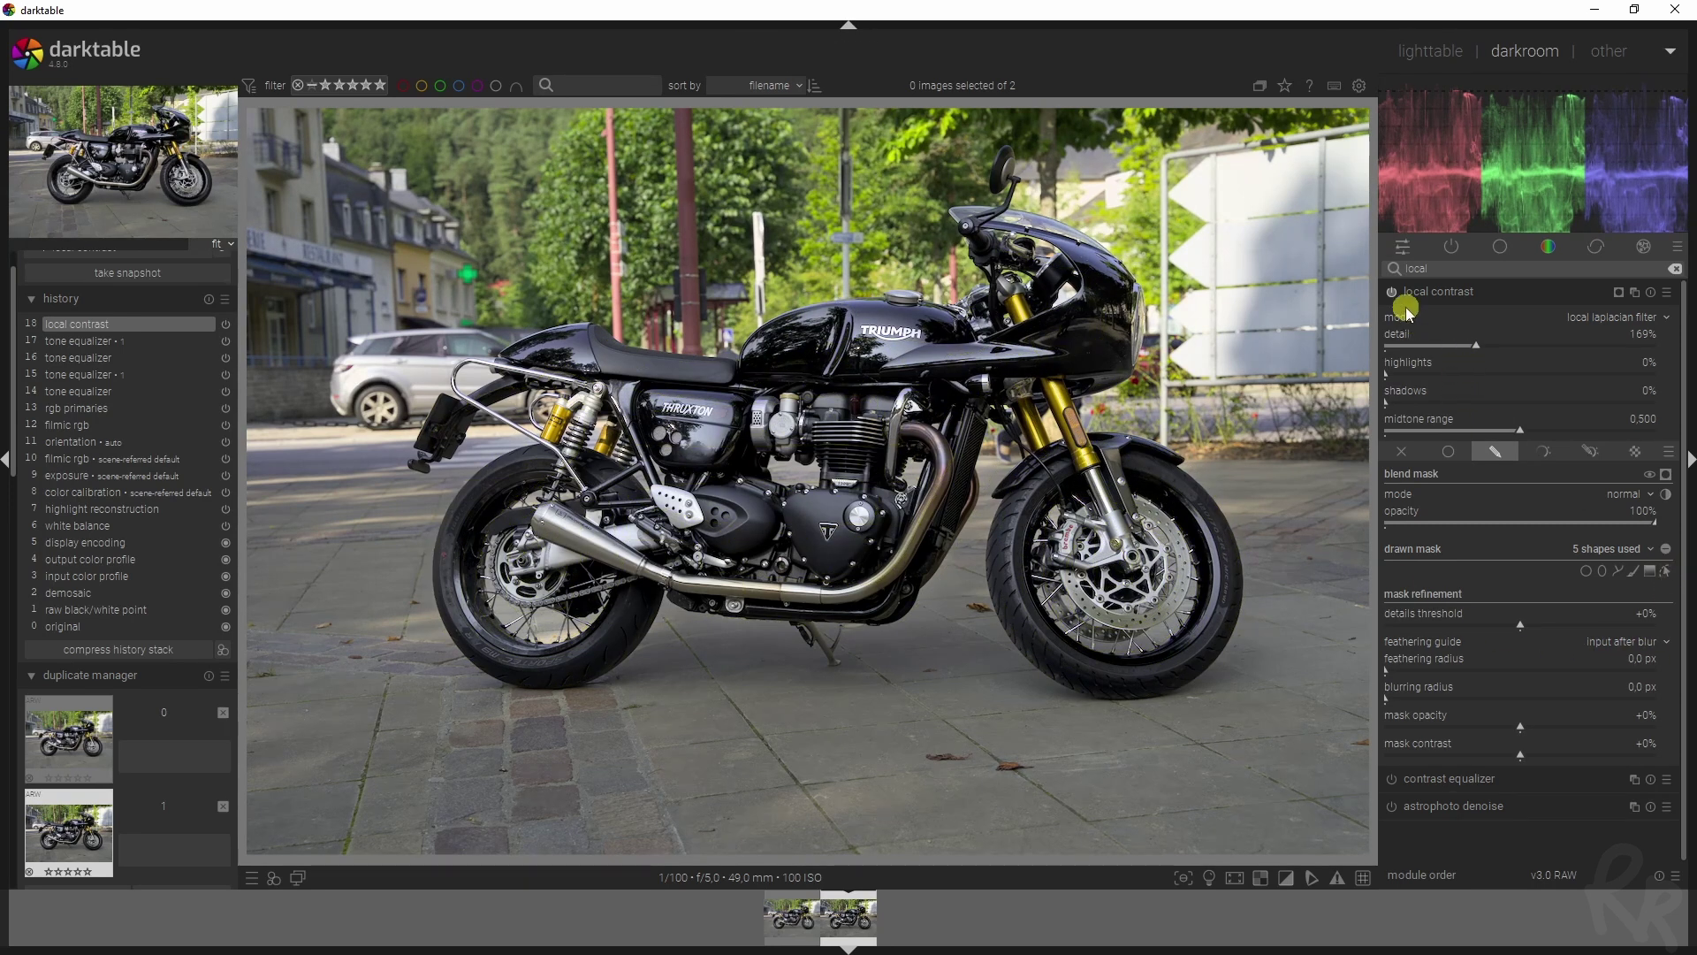
Show the finished-edit snapshot against history step 10 filmic rgb and slide the split line
{"action": "scroll", "coordinate": [83, 318], "scroll_direction": "up", "scroll_amount": 2}
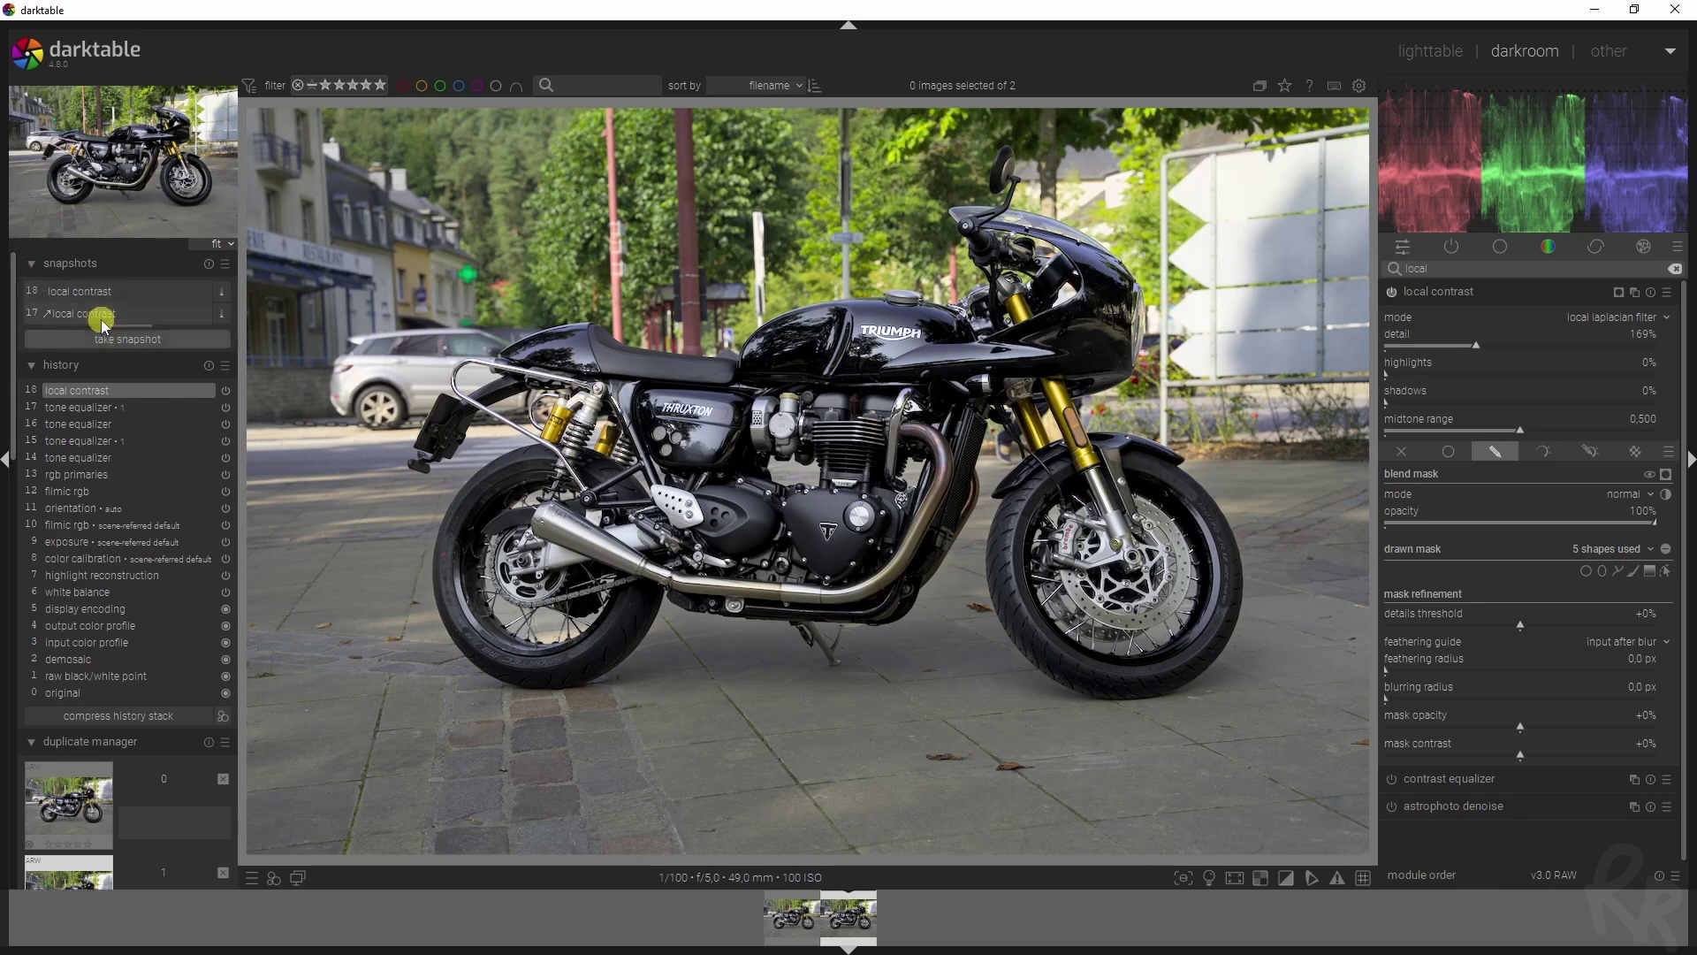
{"action": "left_click", "coordinate": [126, 301]}
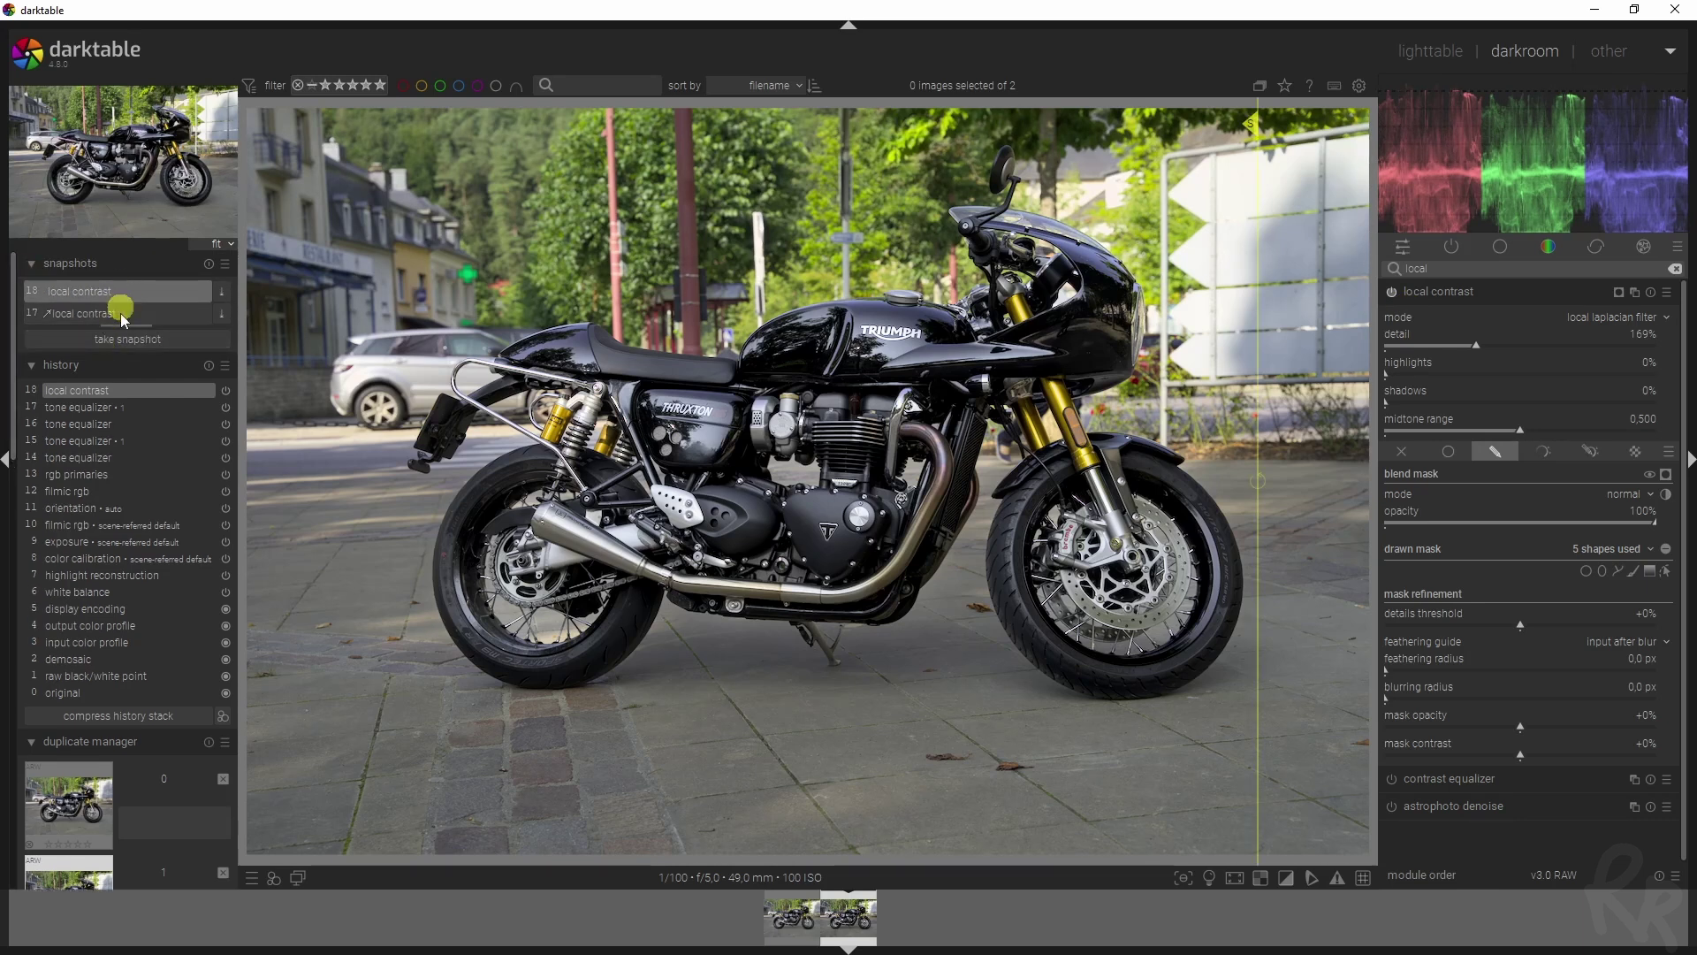
{"action": "left_click", "coordinate": [118, 525]}
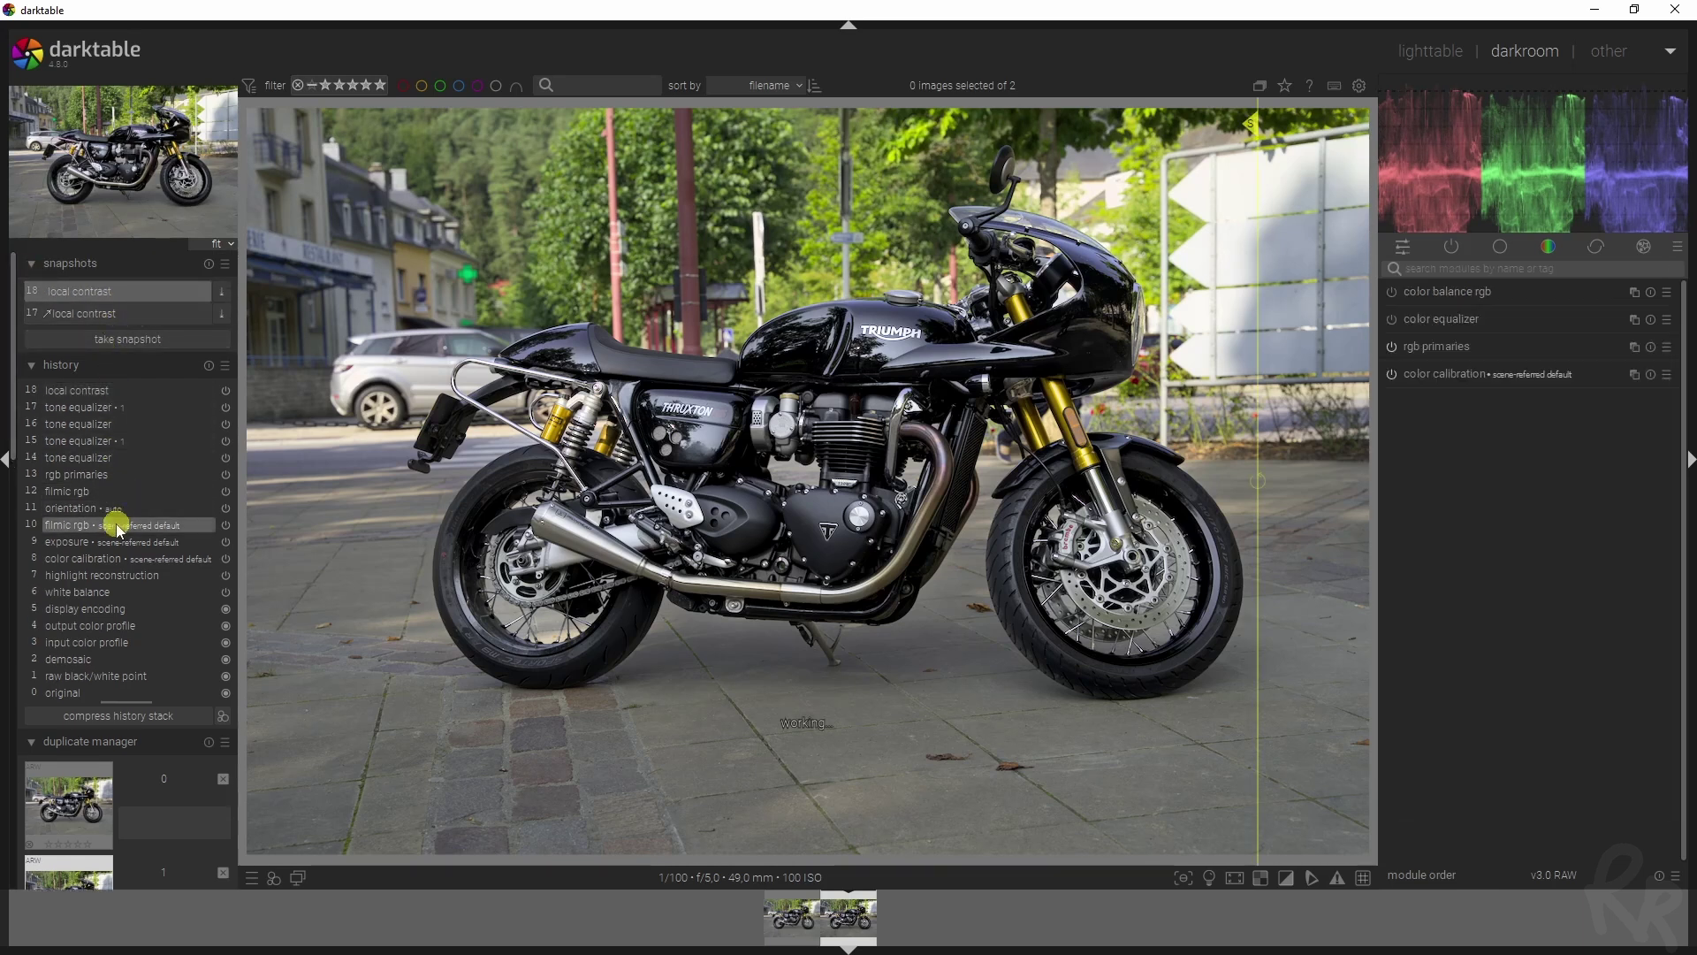
{"action": "left_click_drag", "start_coordinate": [1258, 318], "coordinate": [1334, 345]}
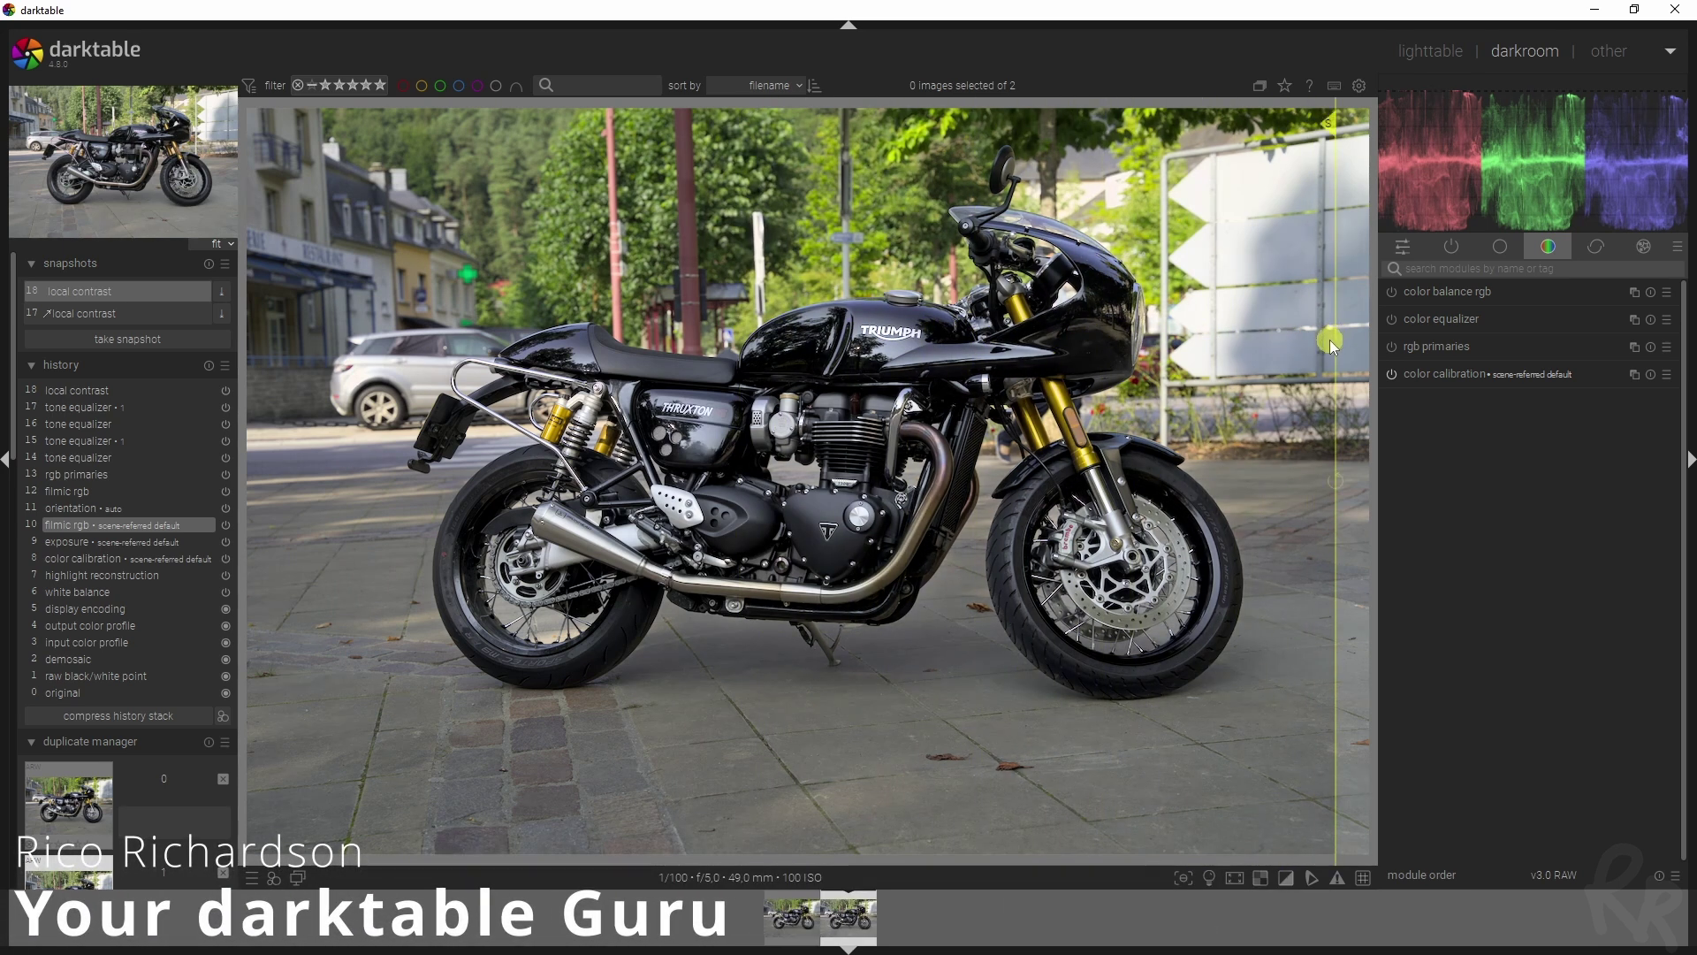